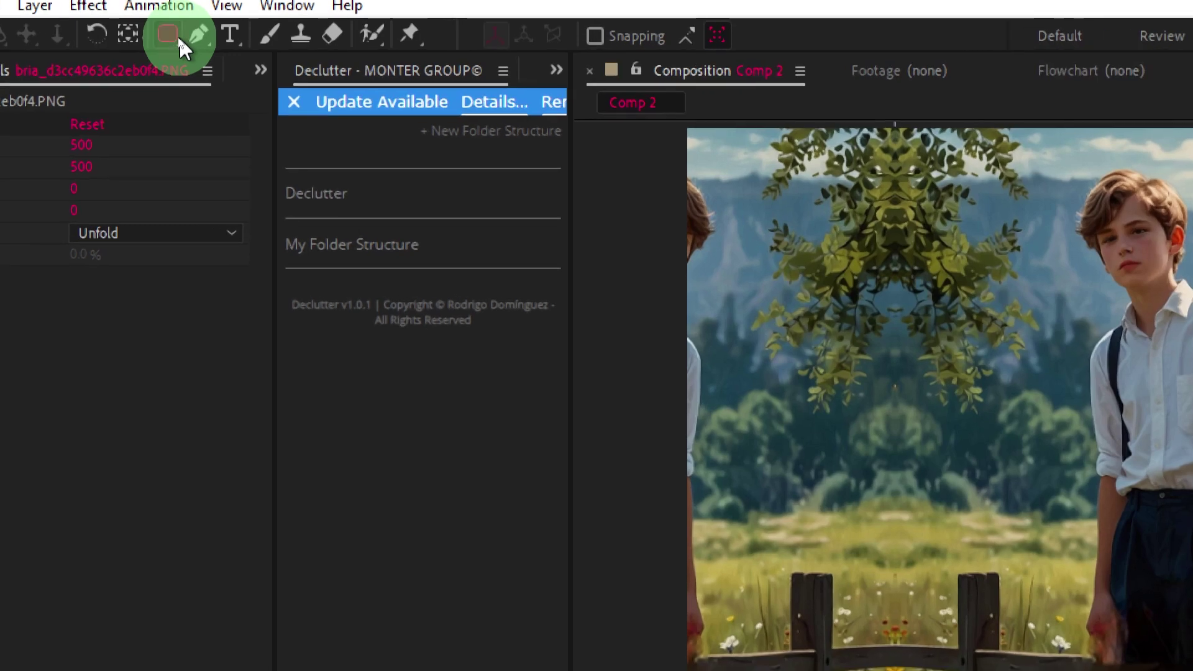
- Draw a white rounded rectangle about 518 × 827 px over the standing boy, as a new shape layer
click(177, 35)
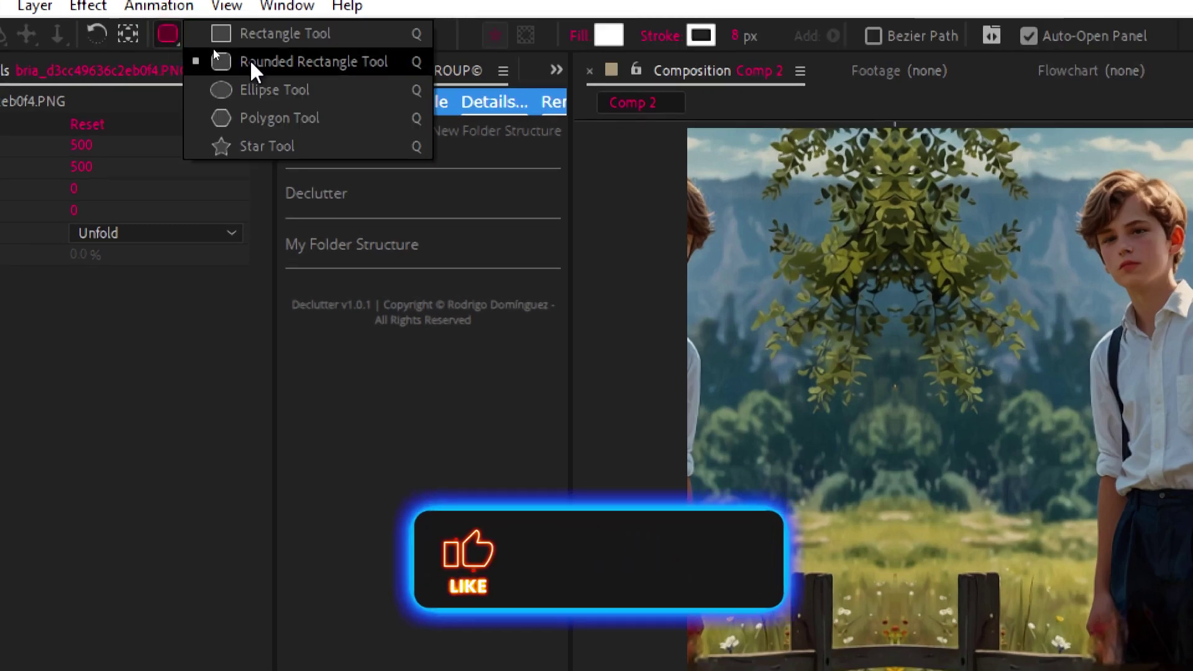
click(251, 62)
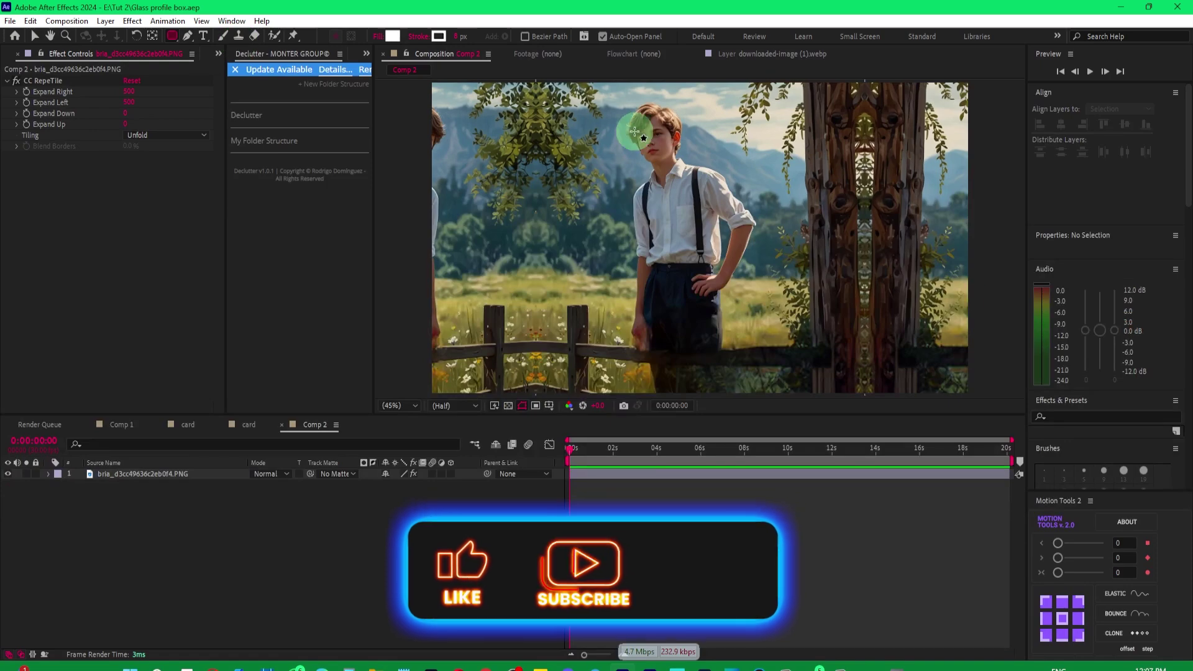
drag(634, 119, 779, 358)
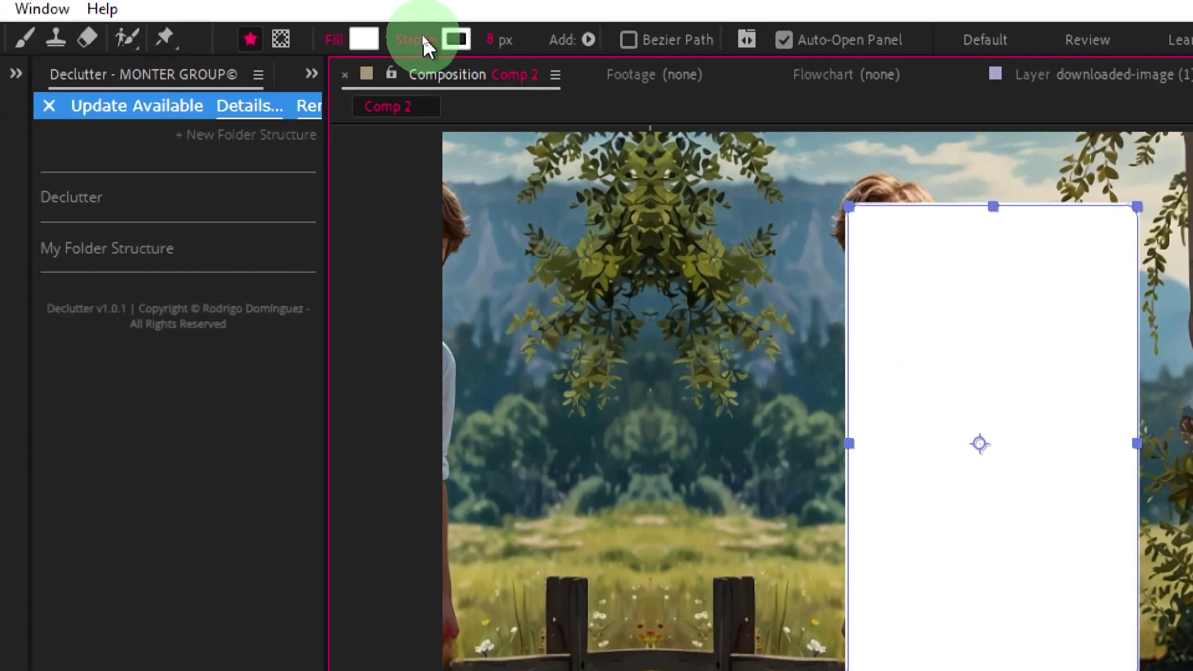
- Set the rounded rectangle's stroke to None and deselect the shape layer
click(422, 35)
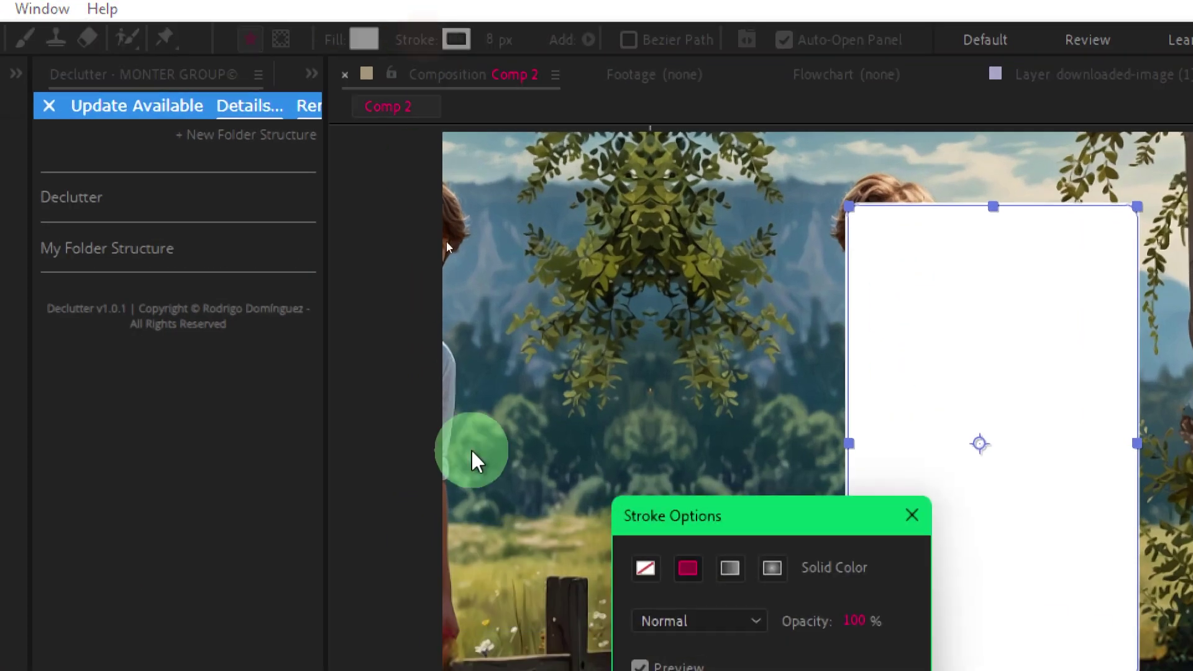
click(653, 575)
click(767, 670)
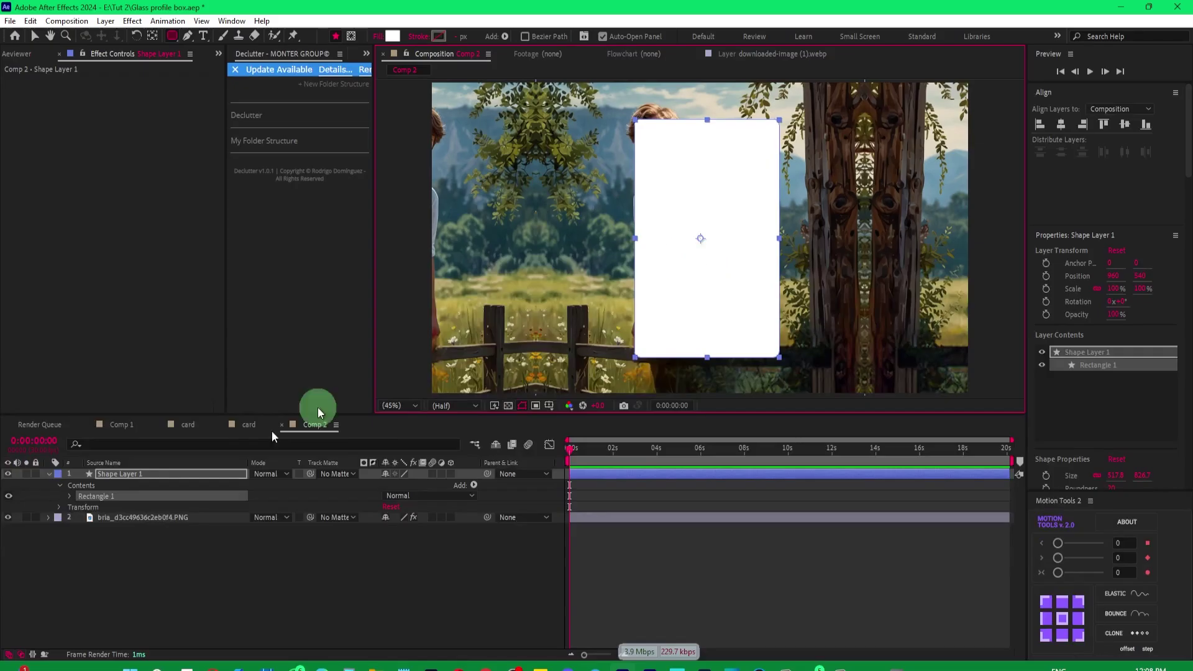
click(338, 618)
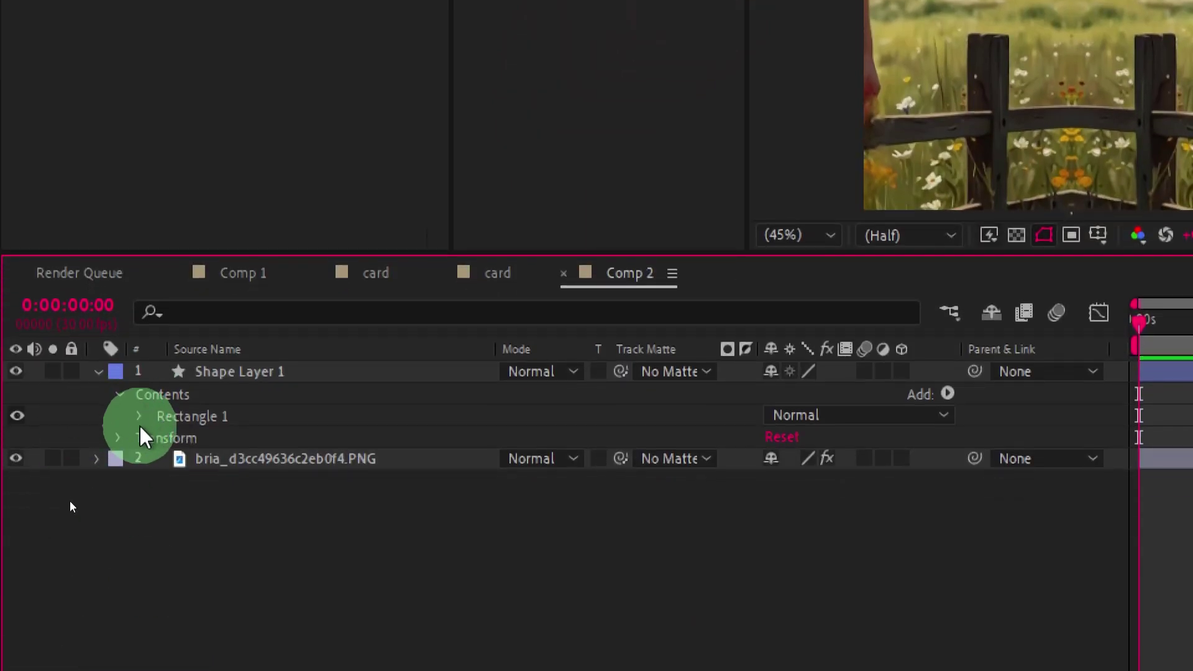
- Set the corner roundness of Rectangle 1's path to 45
click(138, 416)
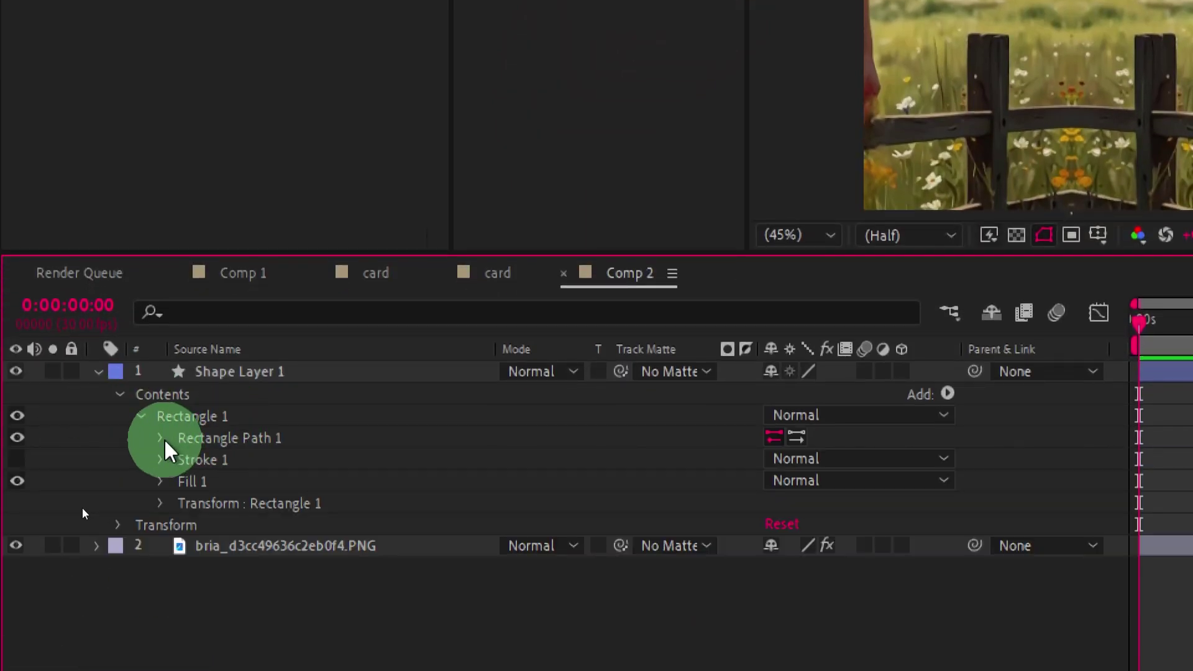
click(160, 438)
drag(776, 502, 796, 501)
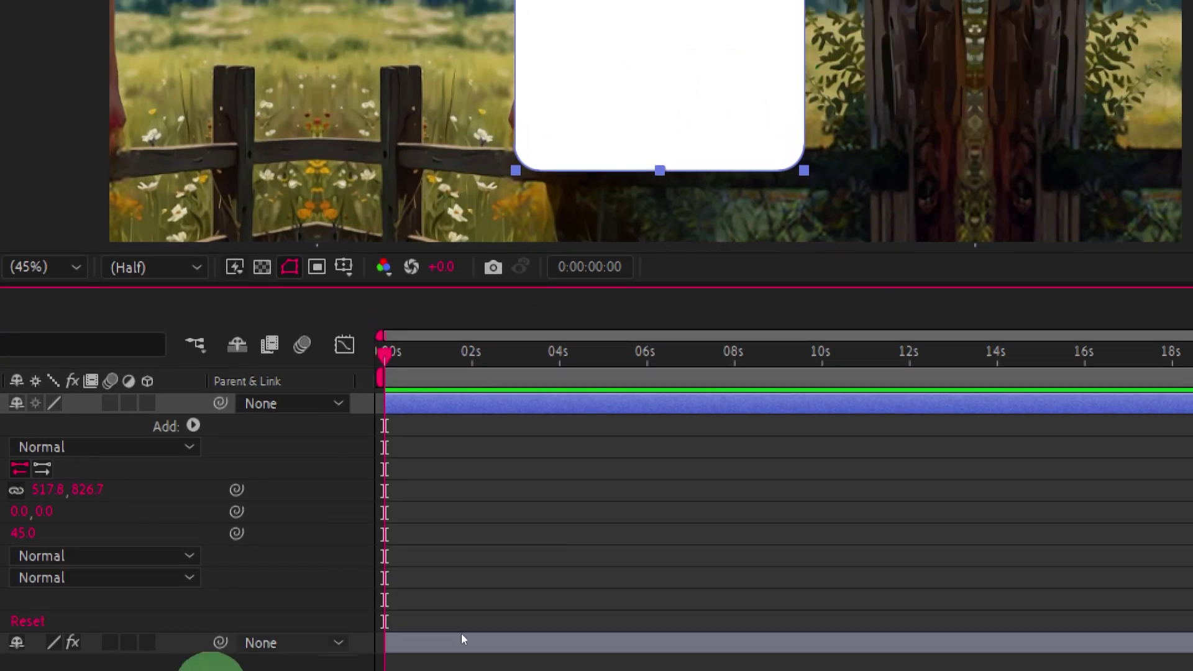
click(186, 416)
click(141, 359)
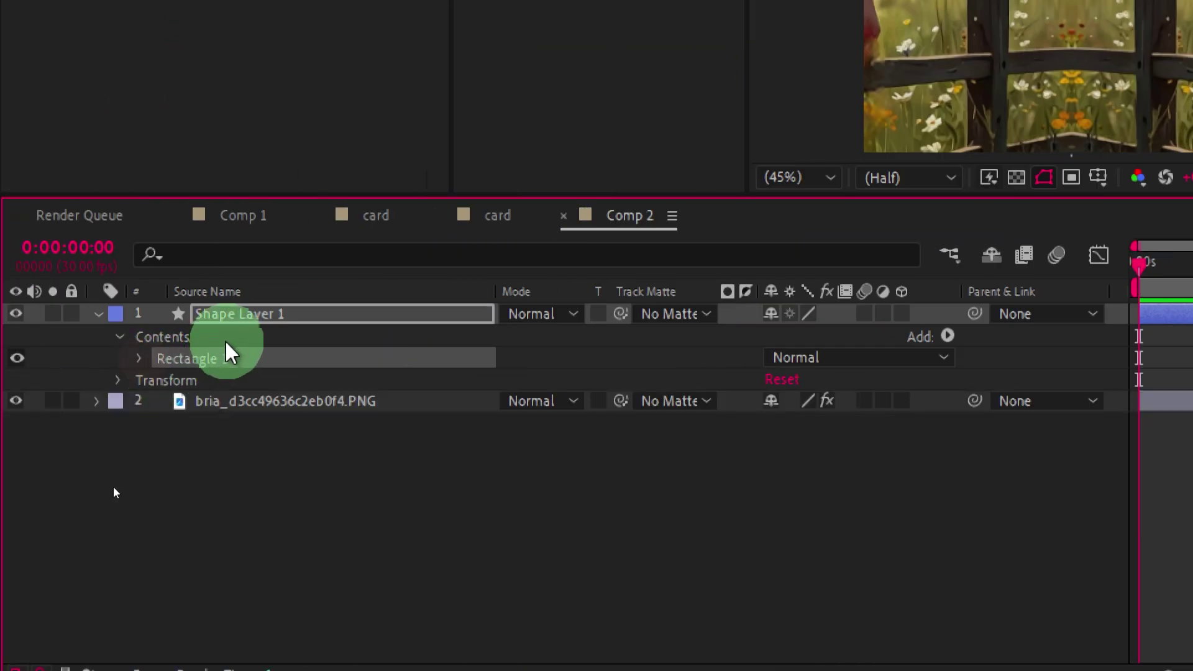
- Add a new adjustment layer above Shape Layer 1 in Comp 2
click(252, 321)
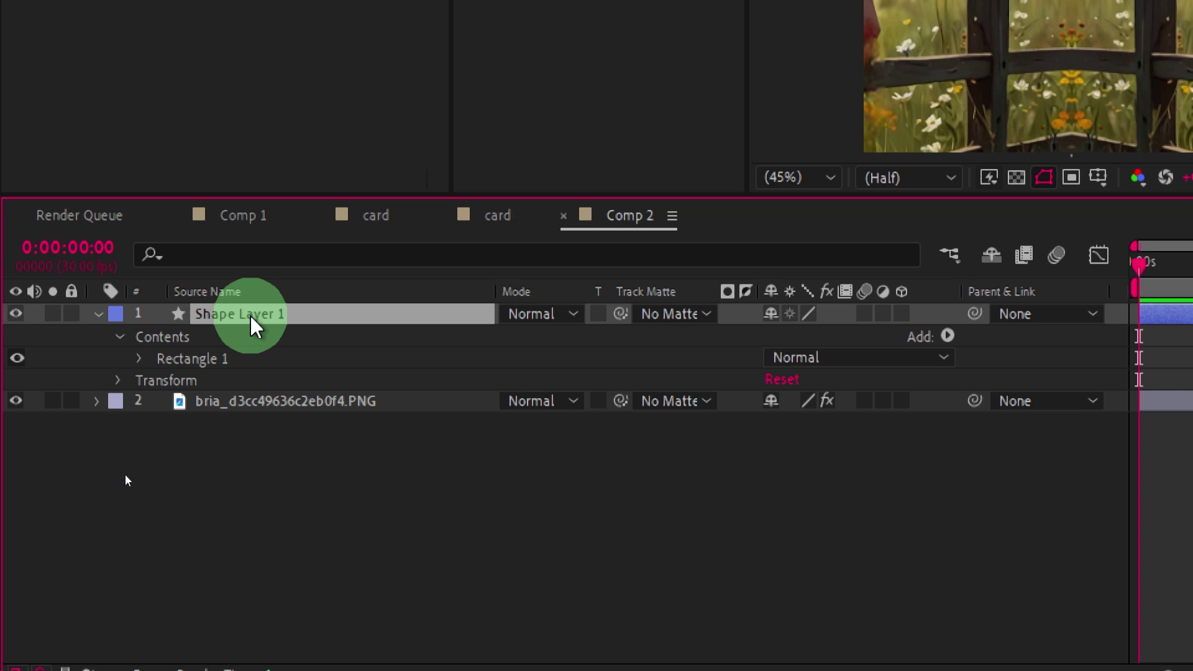
right_click(341, 513)
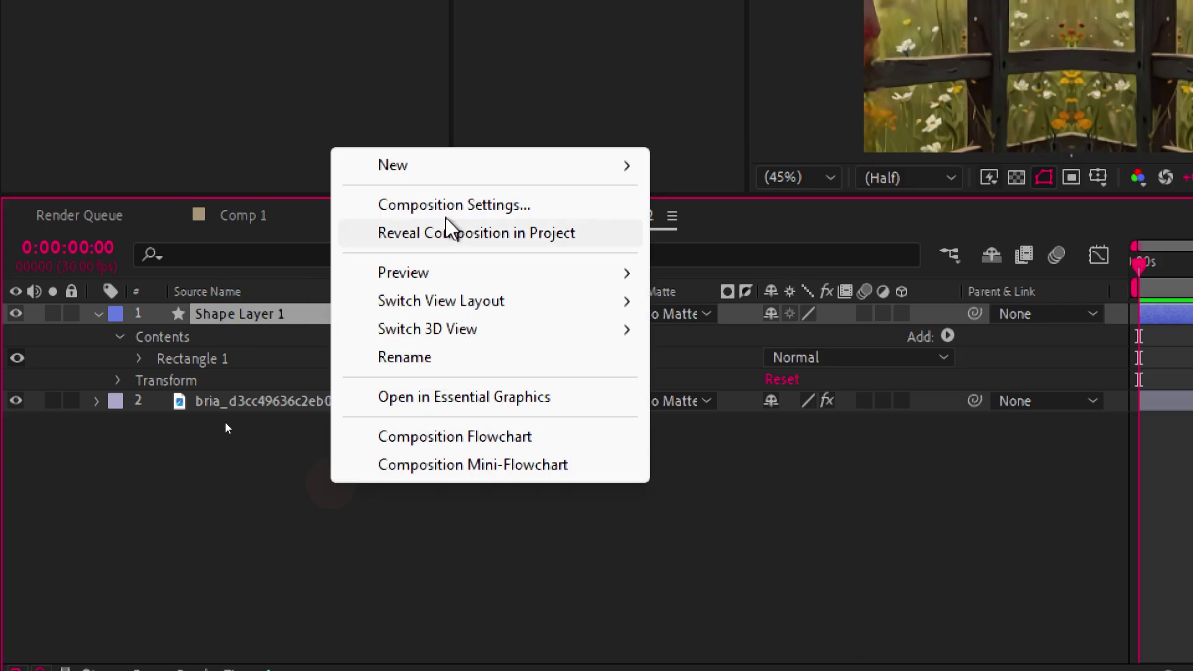
click(547, 167)
click(743, 376)
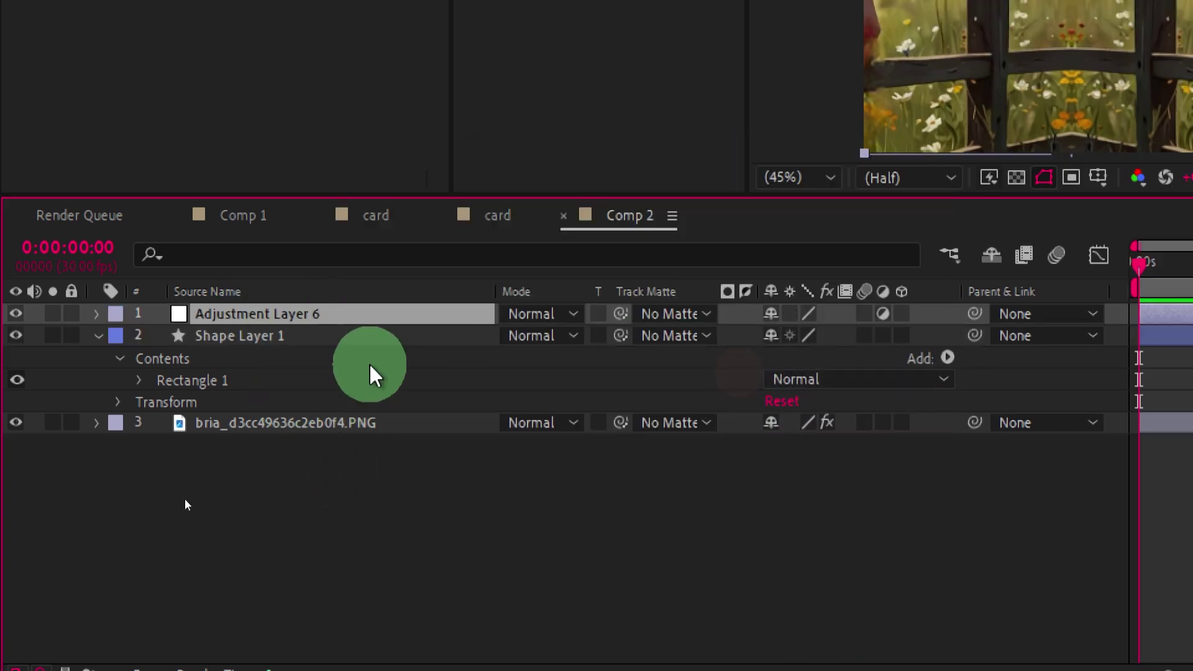
- Set Shape Layer 1 as the alpha track matte of the adjustment layer
click(679, 314)
click(714, 411)
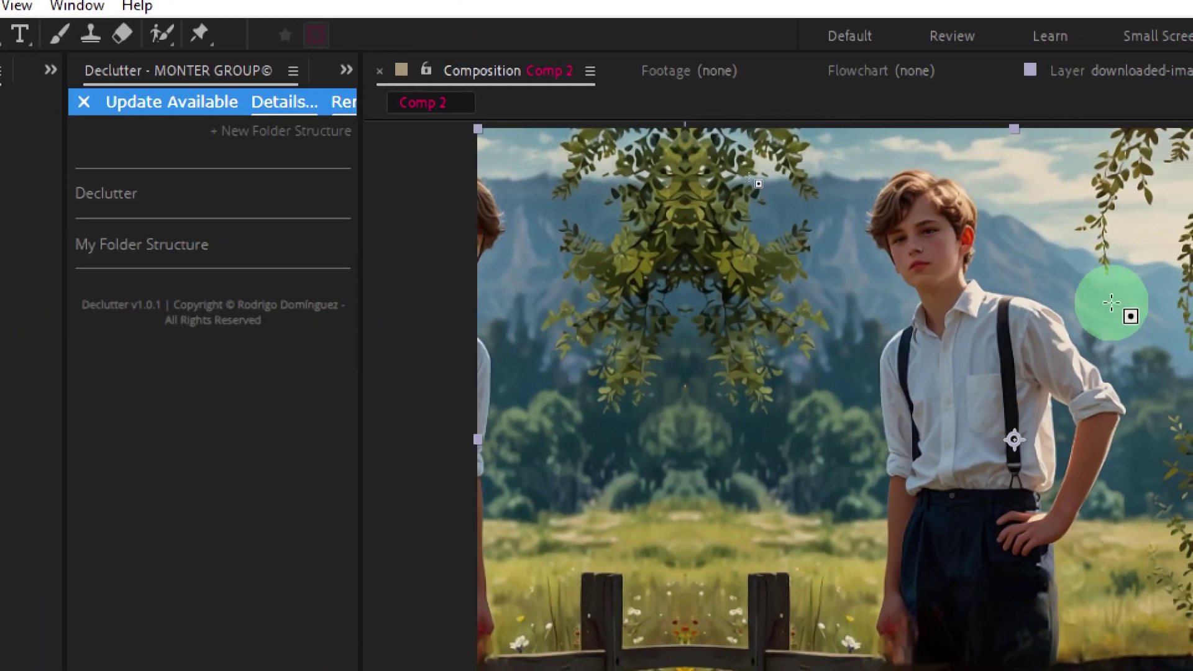
click(1042, 501)
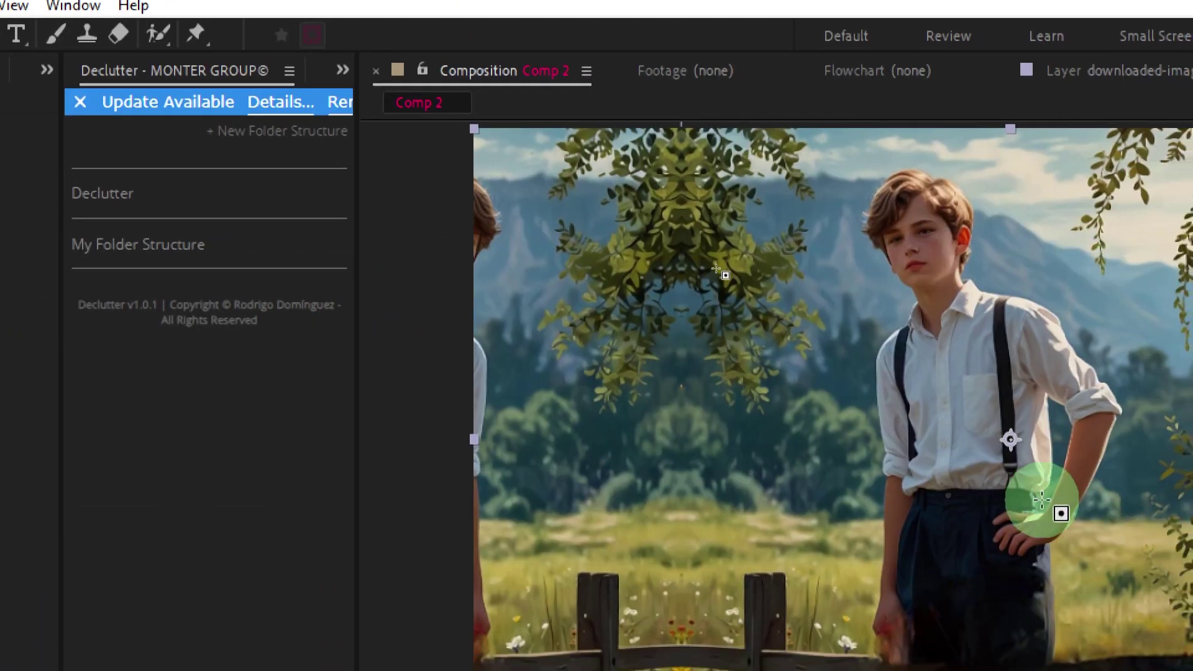
click(49, 486)
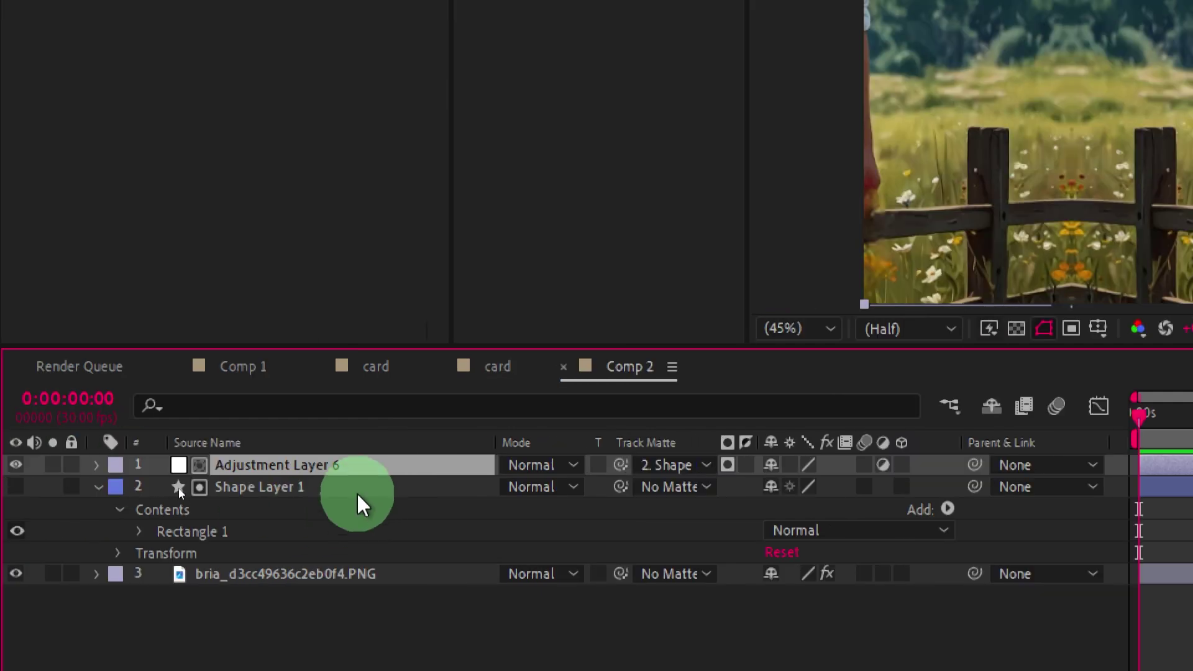
- Apply the Tint effect to the adjustment layer
key(ctrl+space)
text(tint)
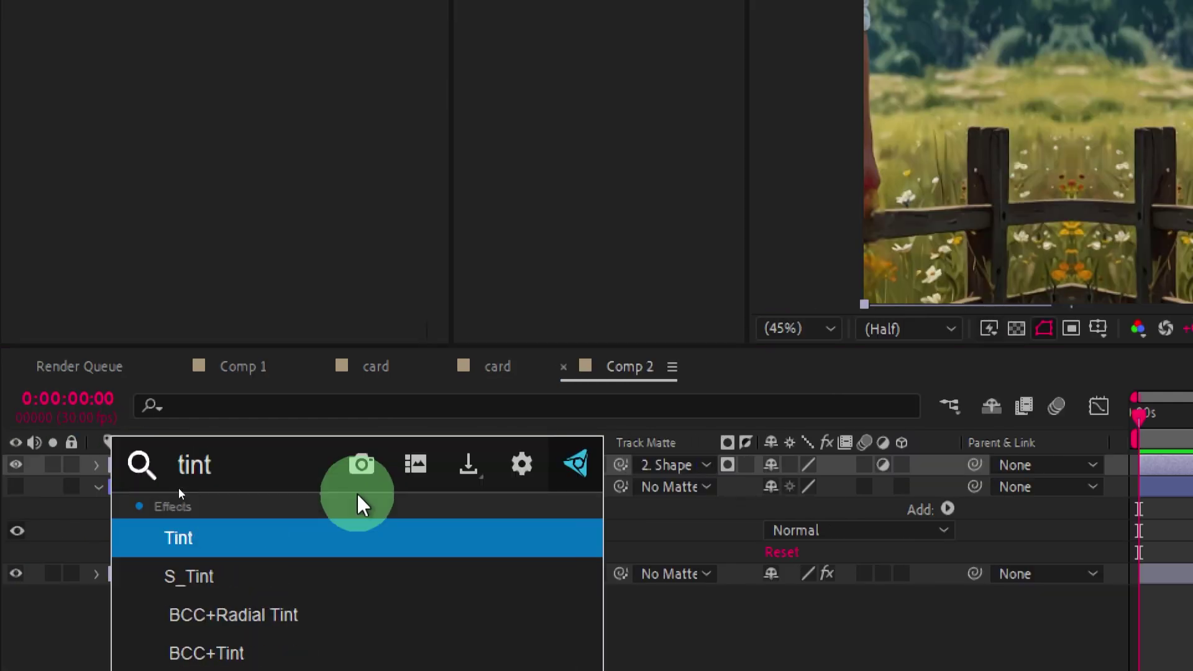
click(295, 548)
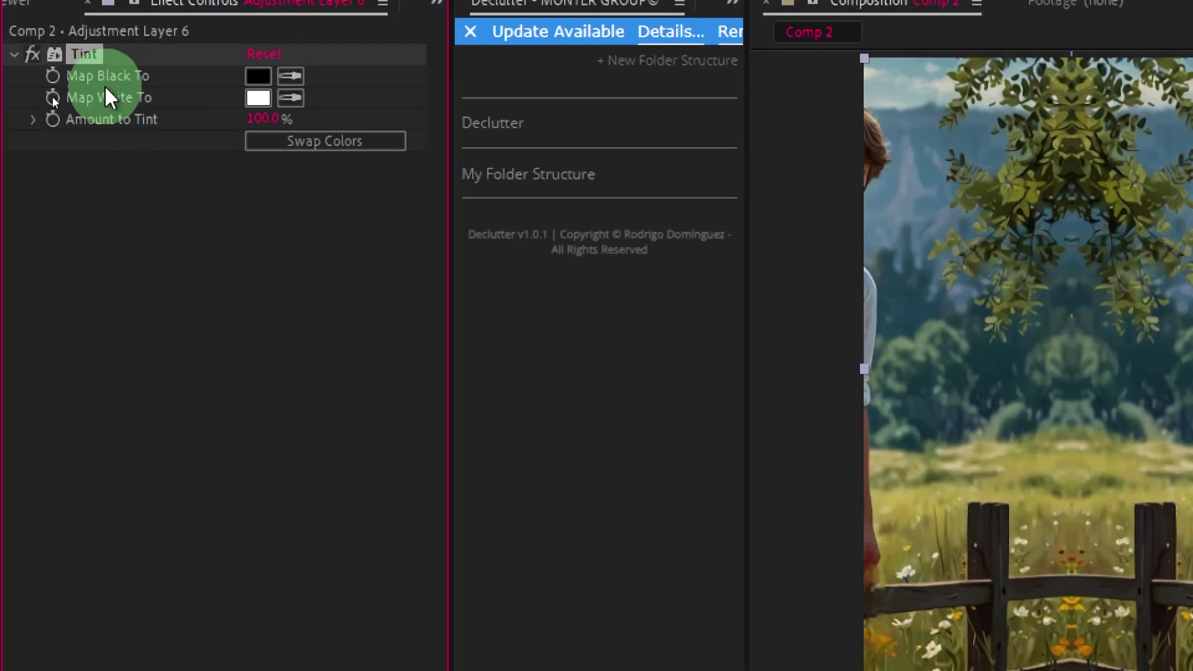
- Map the Tint effect's black to white and set Amount to Tint to 10%
click(289, 77)
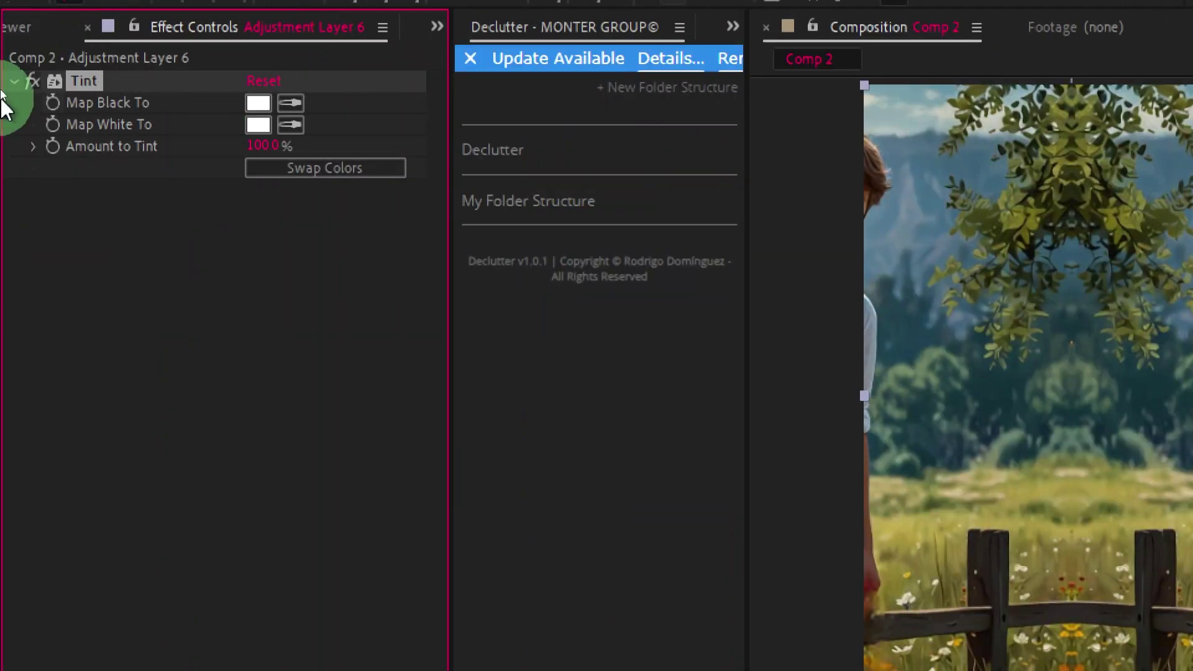
click(259, 143)
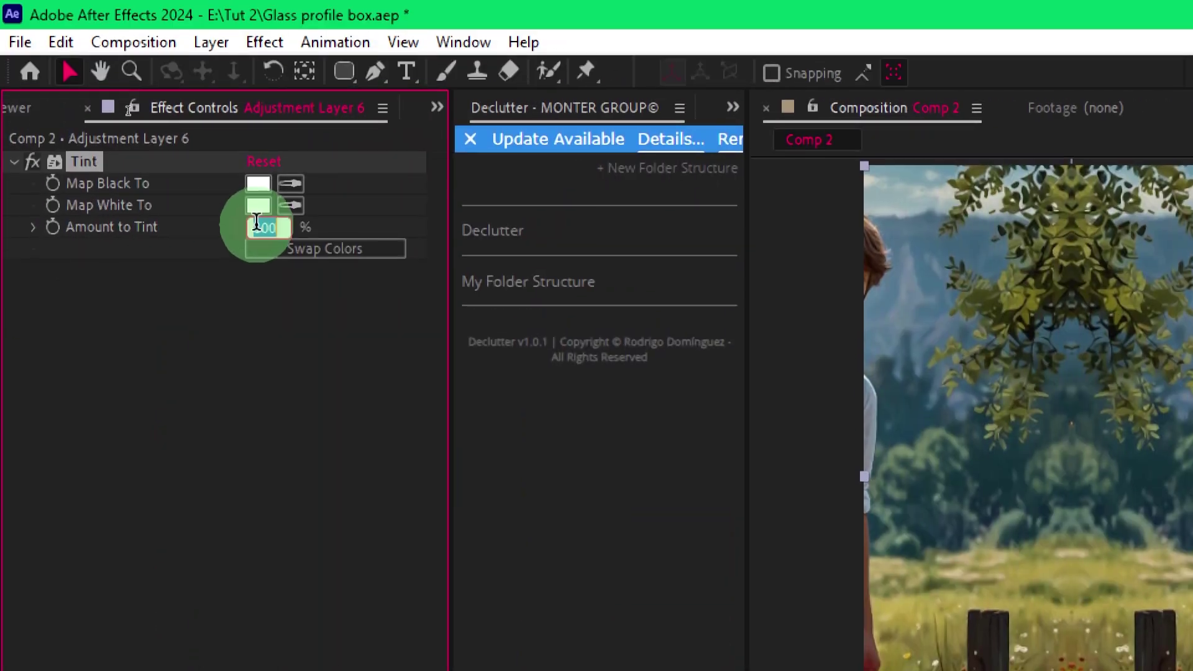
text(10)
key(Return)
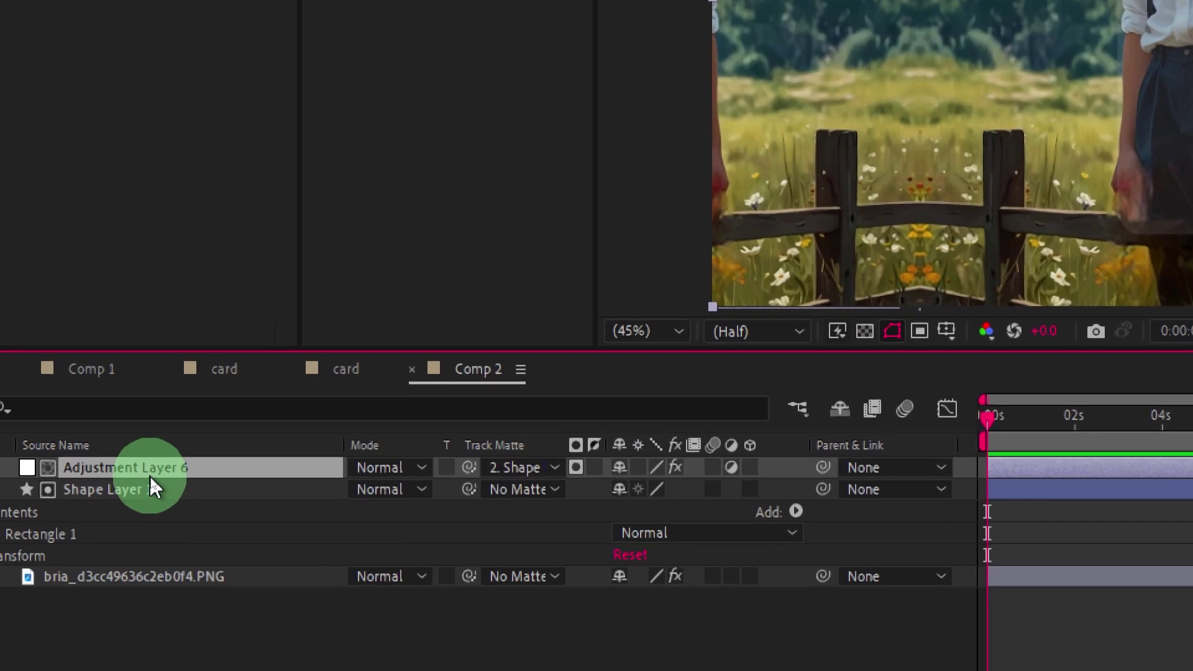
- Apply Gaussian Blur (Legacy) to the adjustment layer and increase its blurriness to frost the card area
key(ctrl+space)
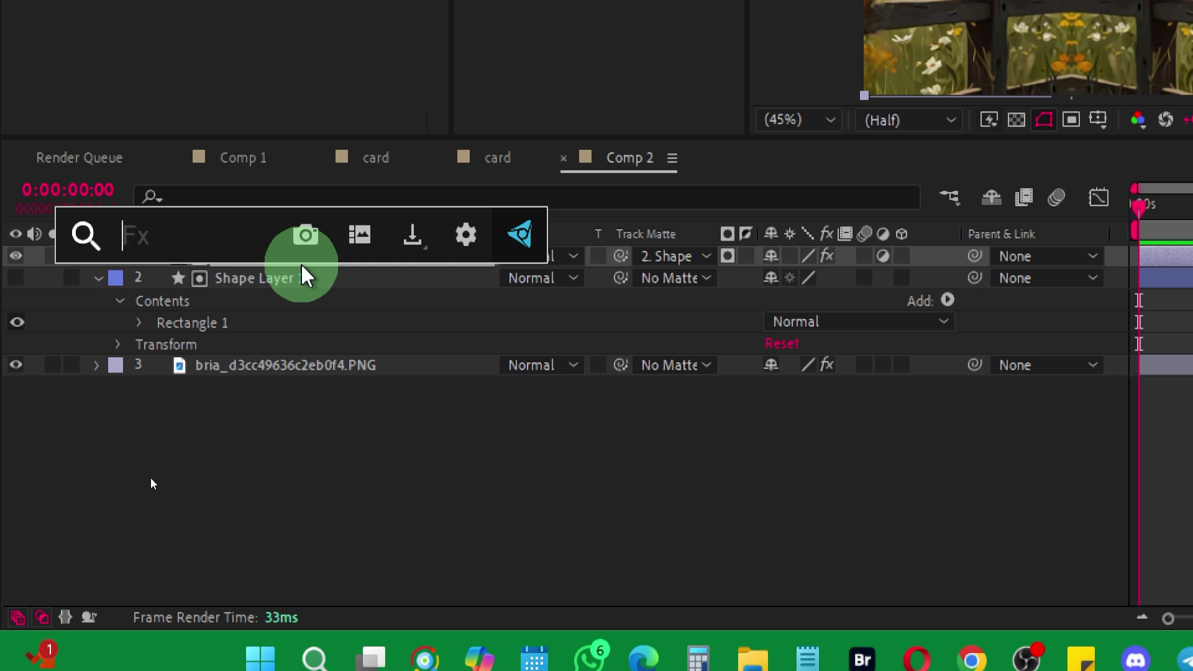
text(ga)
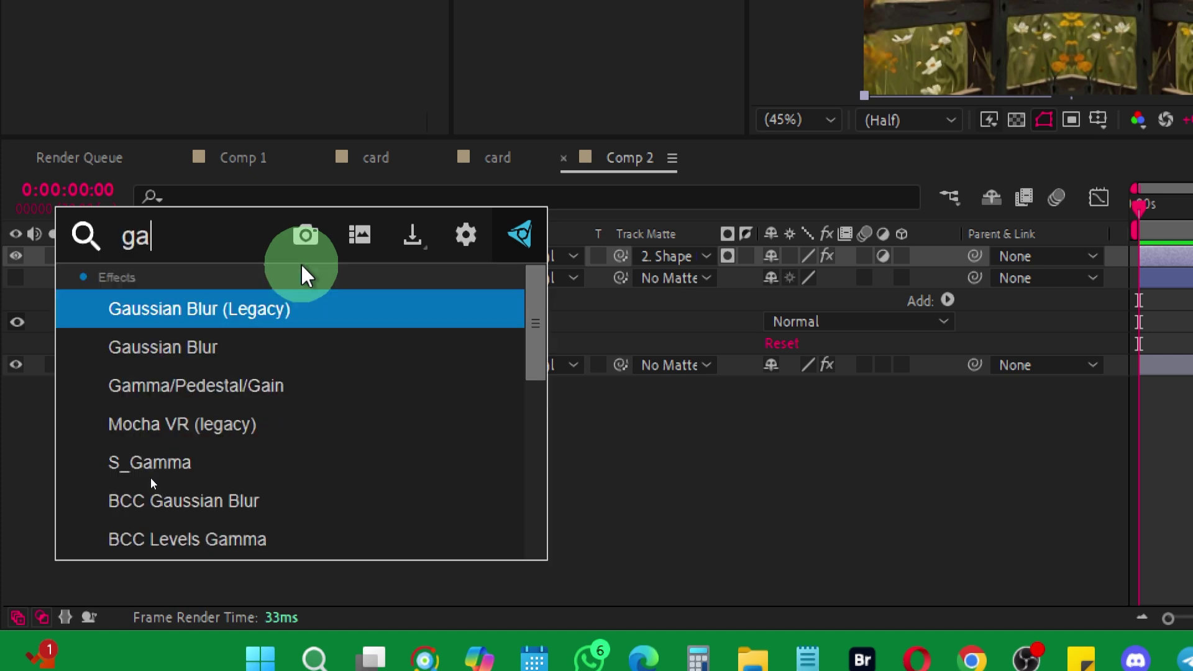
click(304, 314)
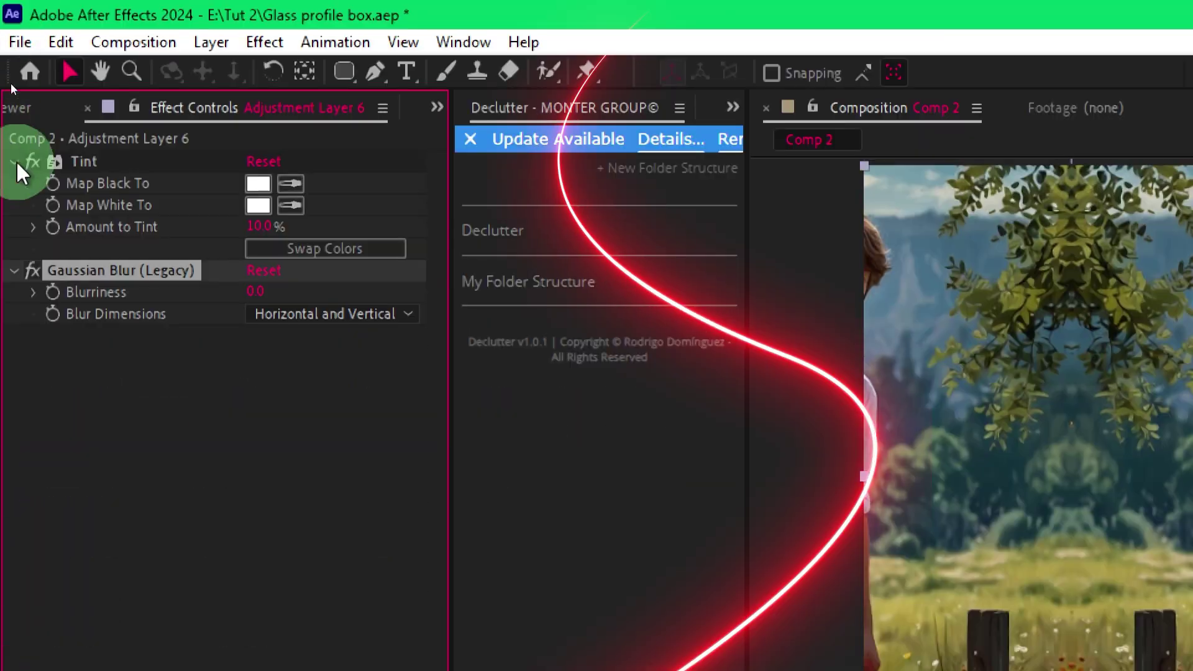
drag(251, 292, 1192, 581)
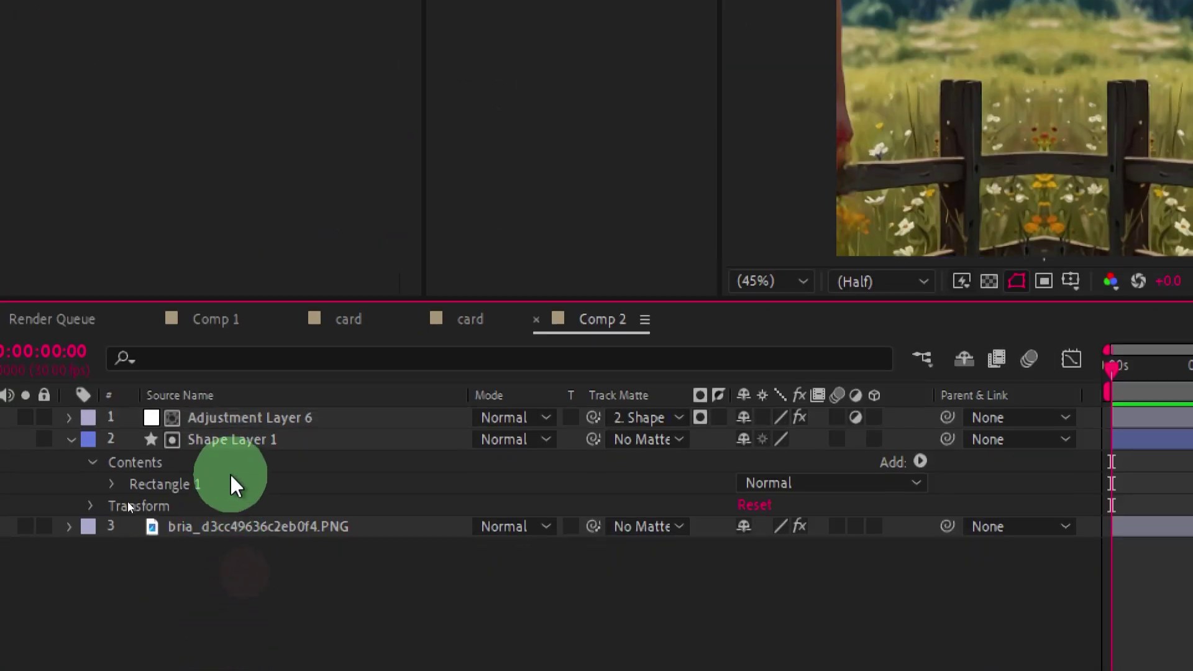
- Duplicate Shape Layer 1 and make the duplicate visible
click(244, 441)
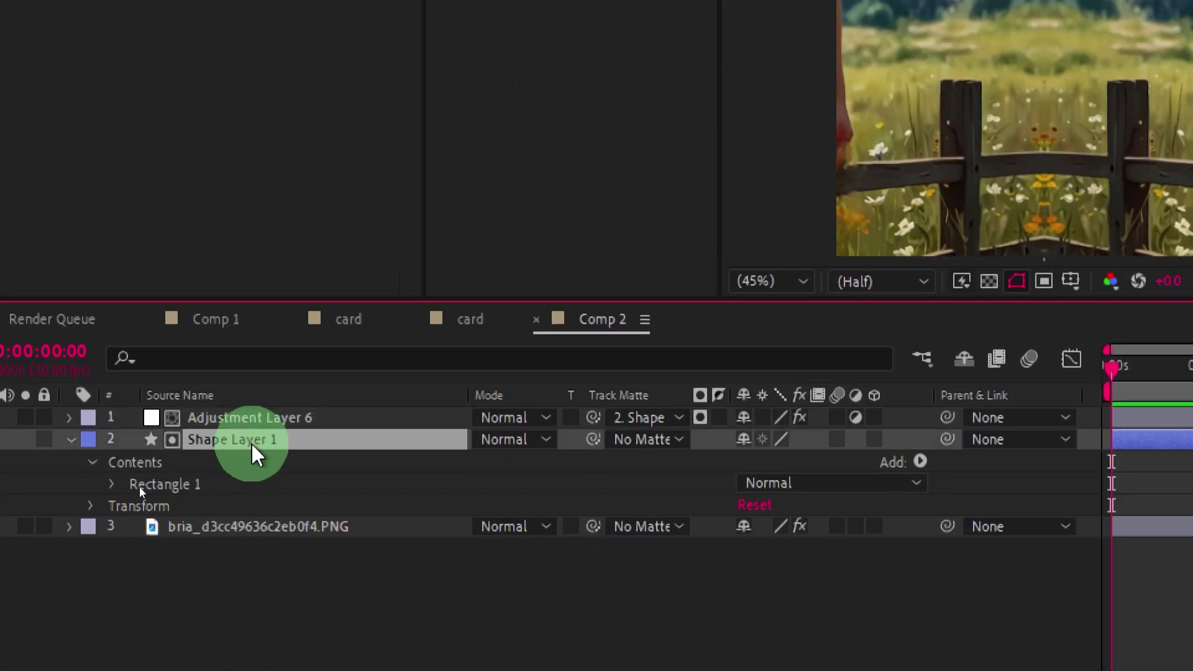
key(ctrl+d)
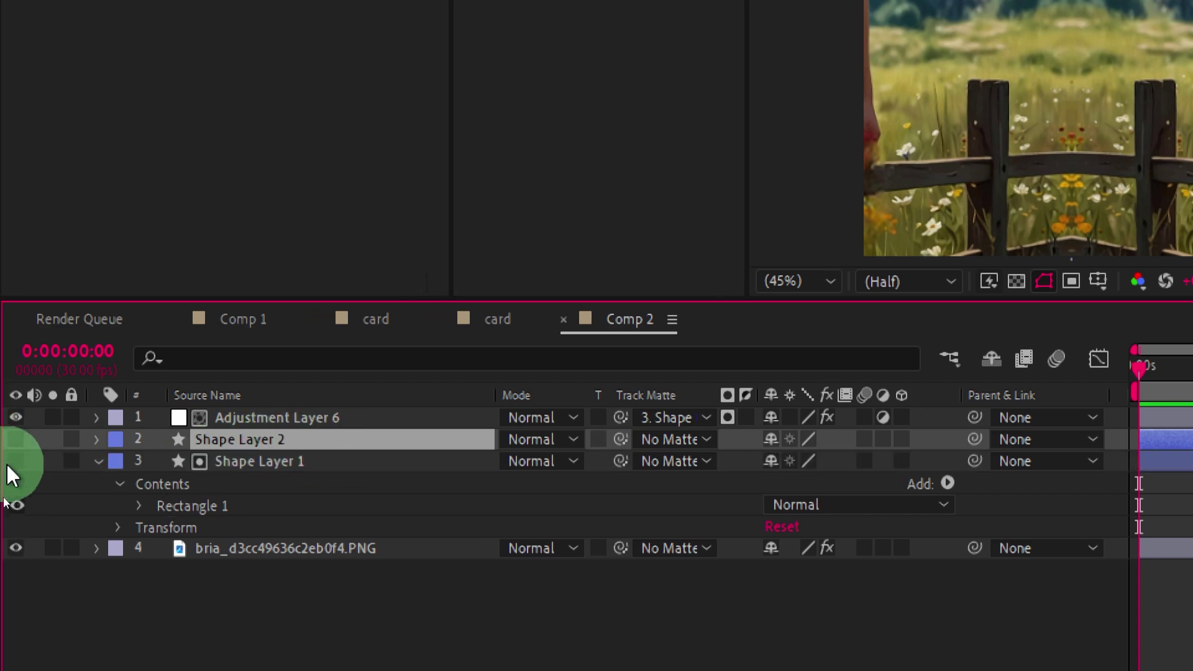
click(14, 440)
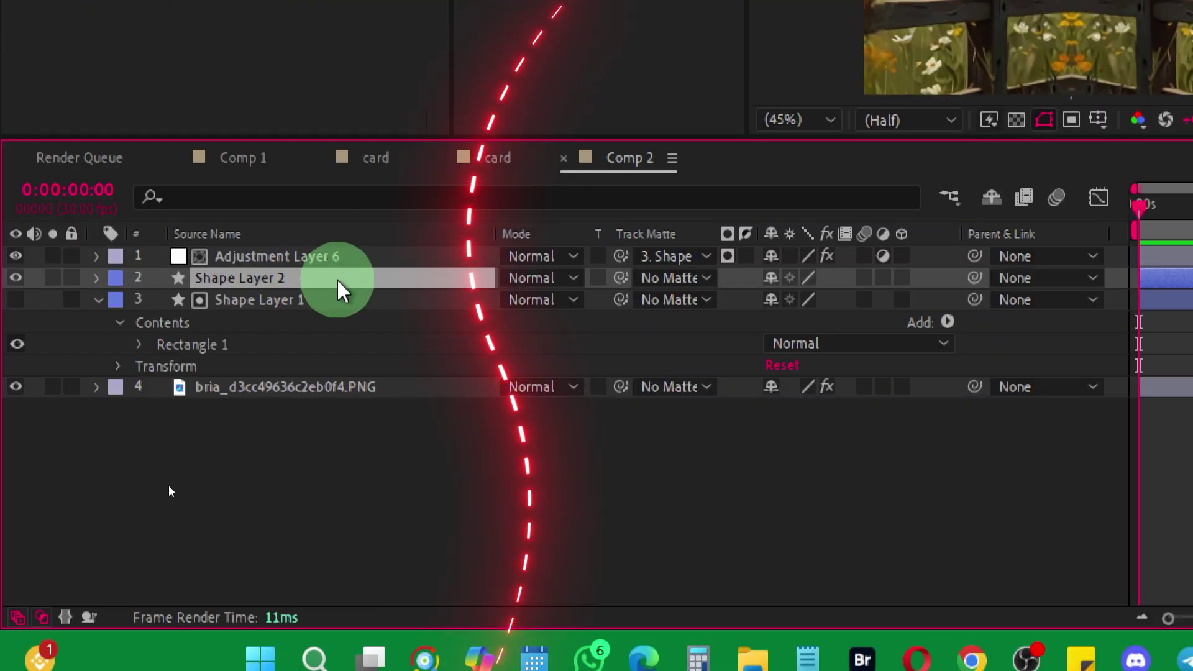
- Add the Drop Shadow and Bevel and Emboss layer styles to Shape Layer 2
right_click(337, 281)
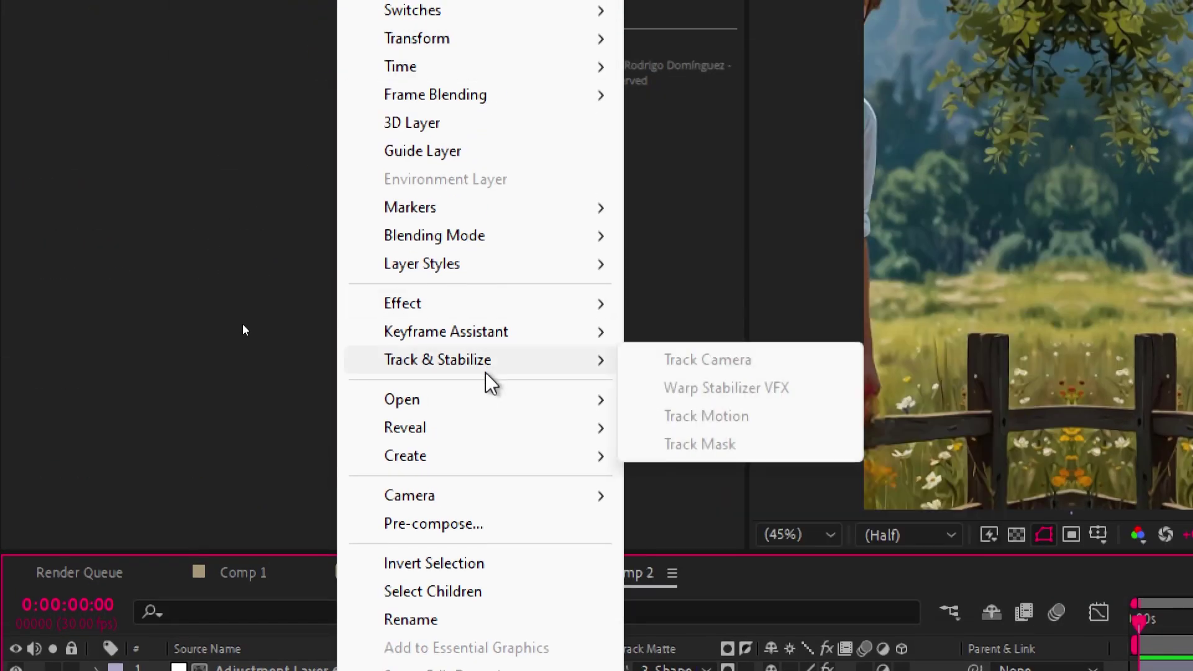
mouse_move(522, 274)
click(724, 360)
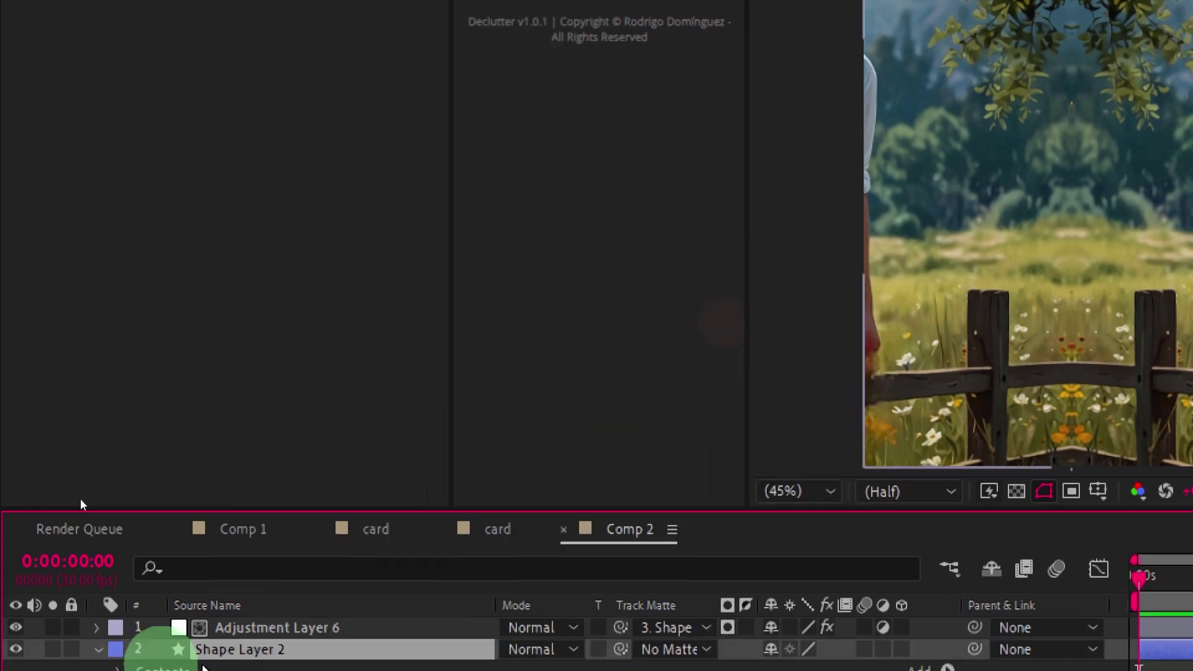
click(261, 567)
mouse_move(482, 141)
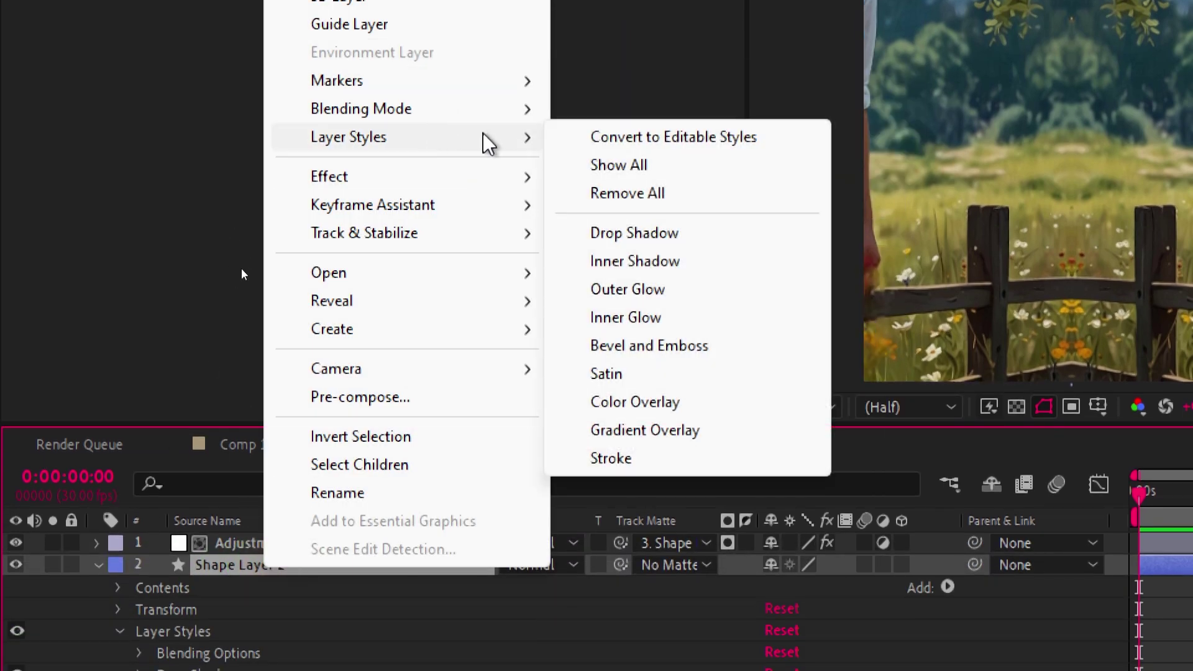
click(650, 345)
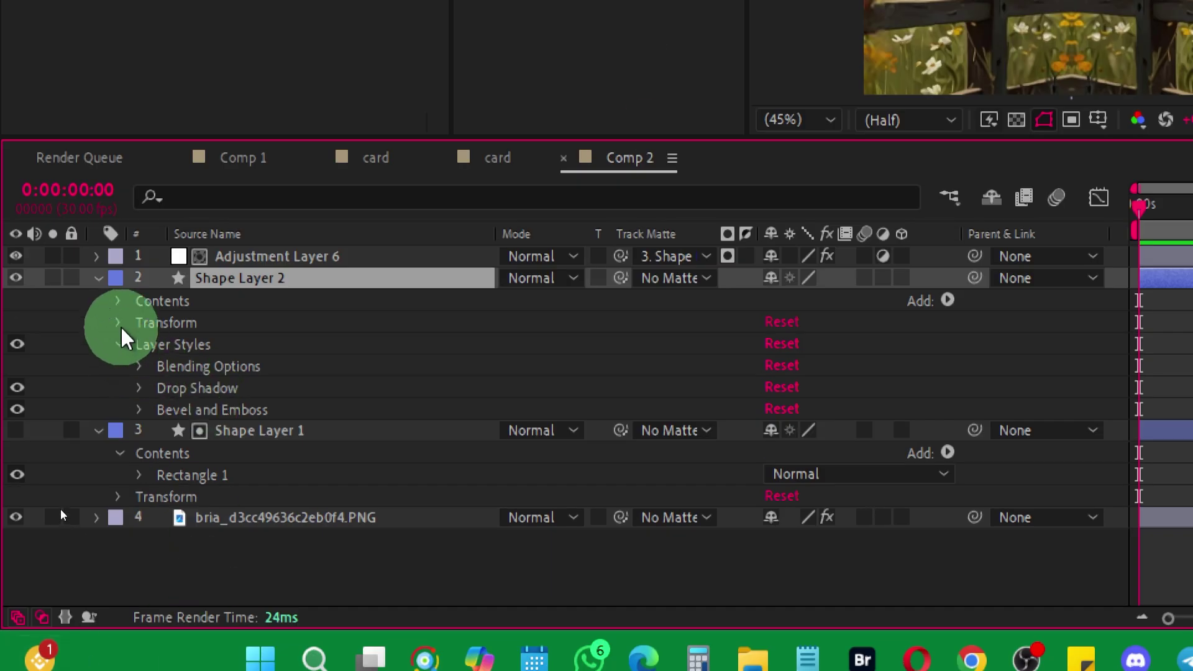
- Set Fill Opacity to 0% in the Advanced Blending options of Shape Layer 2's layer styles
click(190, 369)
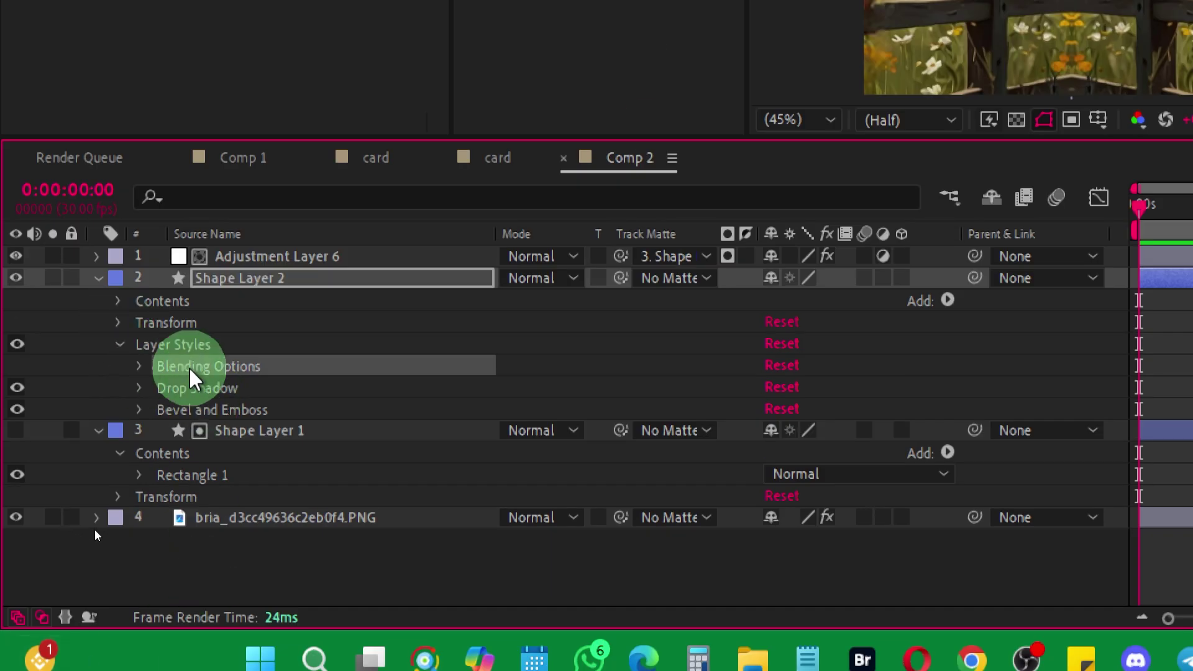
click(139, 367)
click(166, 434)
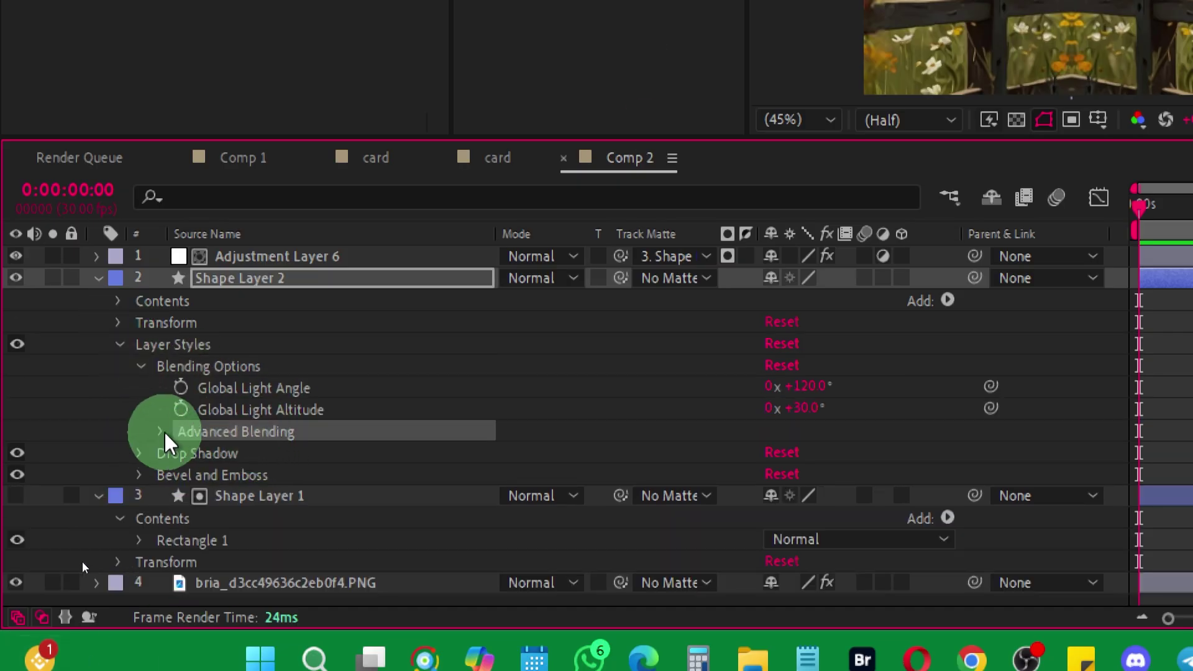
click(161, 434)
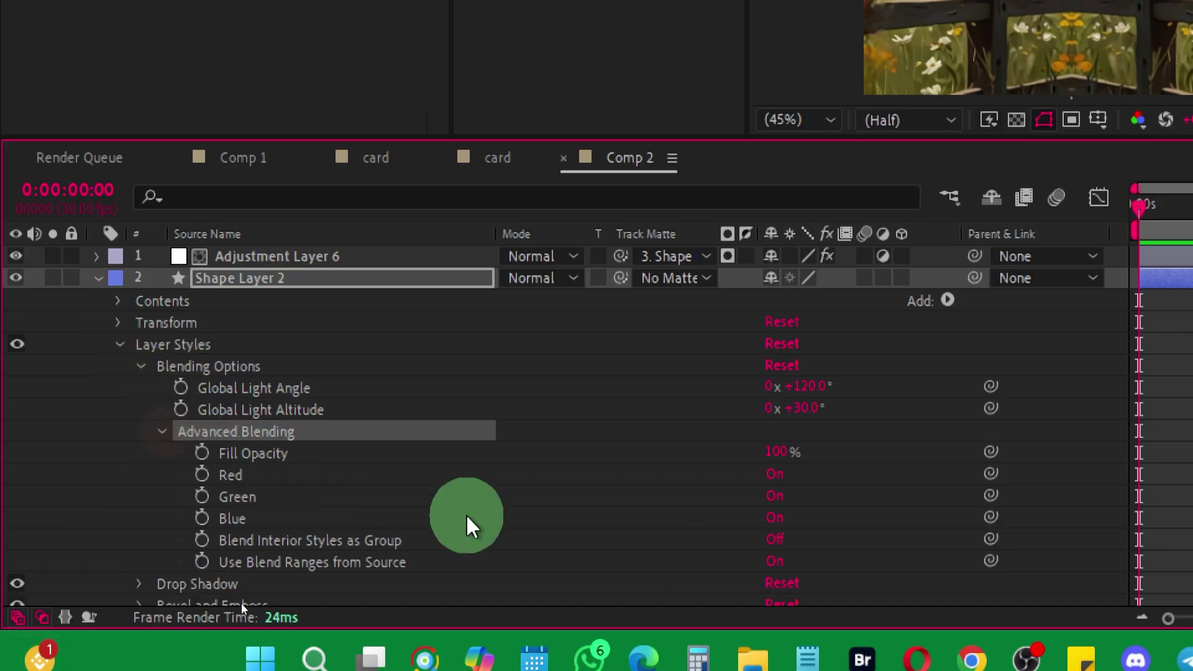
click(773, 454)
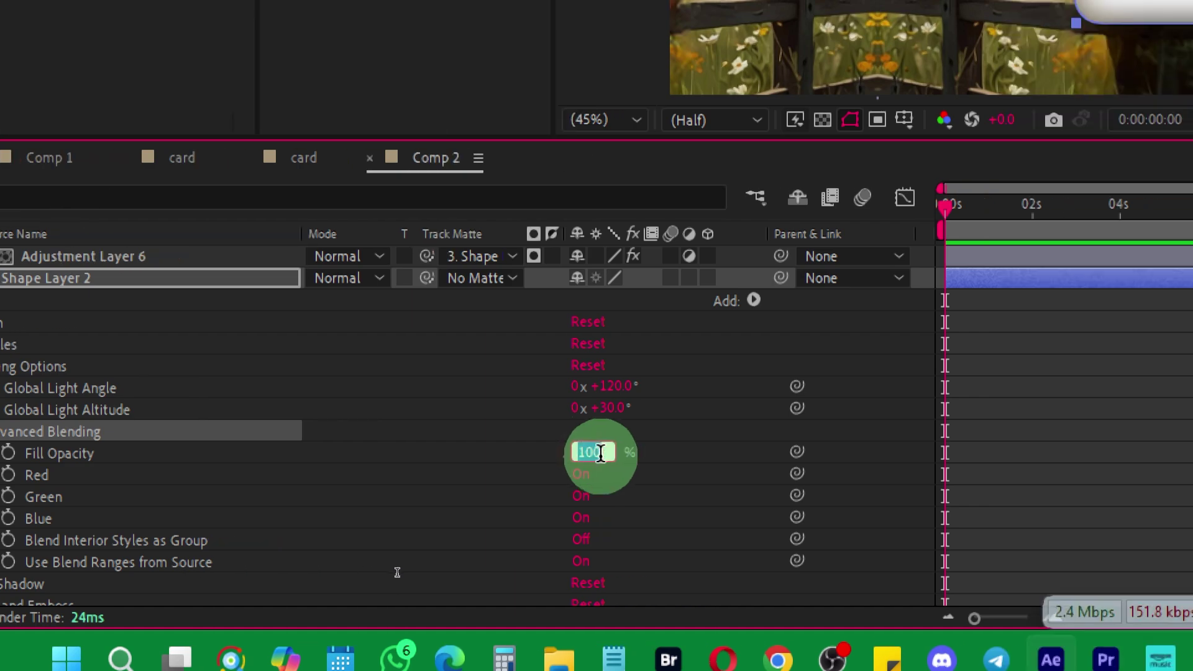
text(0)
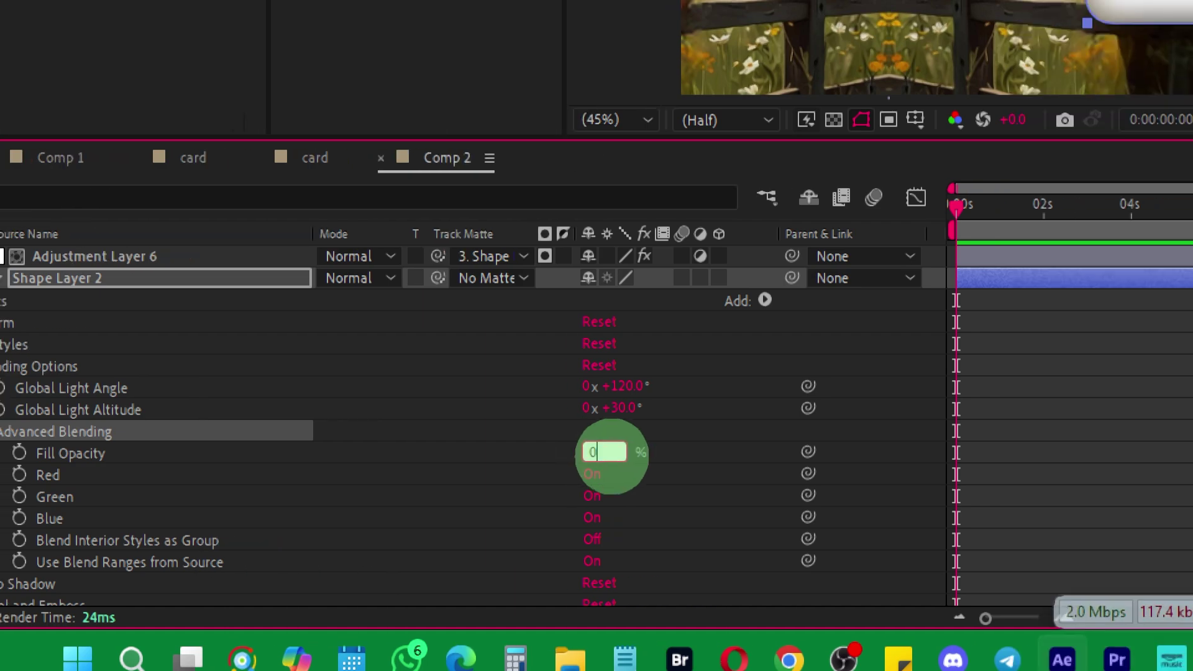
key(Return)
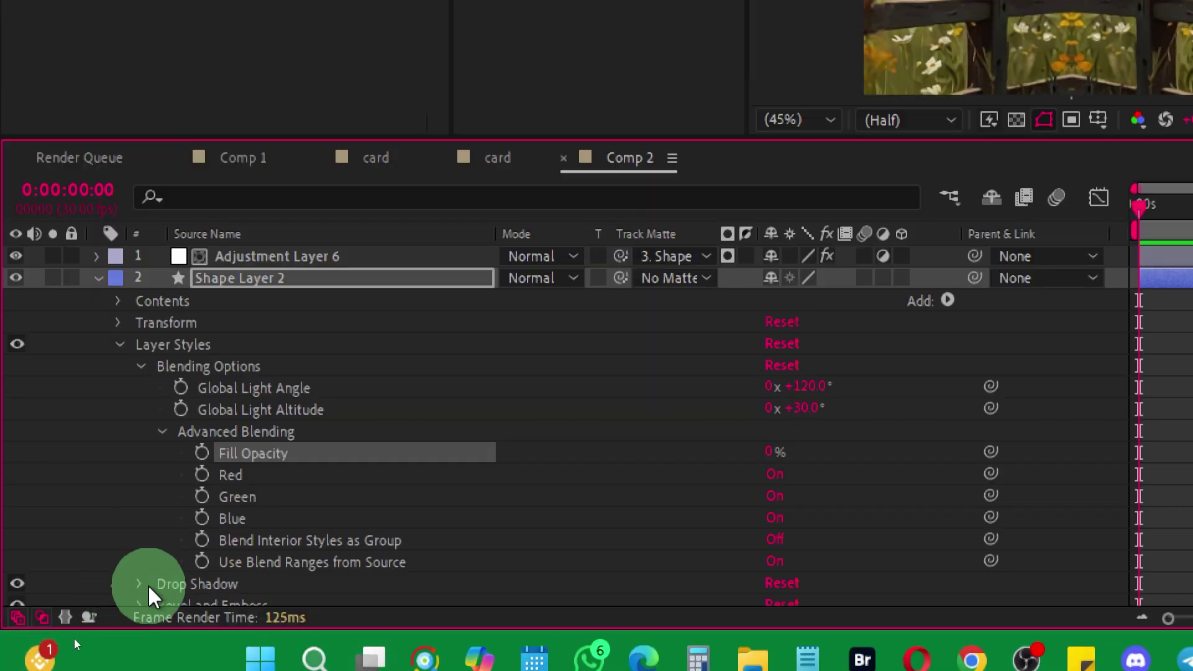
- Set the Drop Shadow opacity on Shape Layer 2 to 10% and its size to 12
click(69, 638)
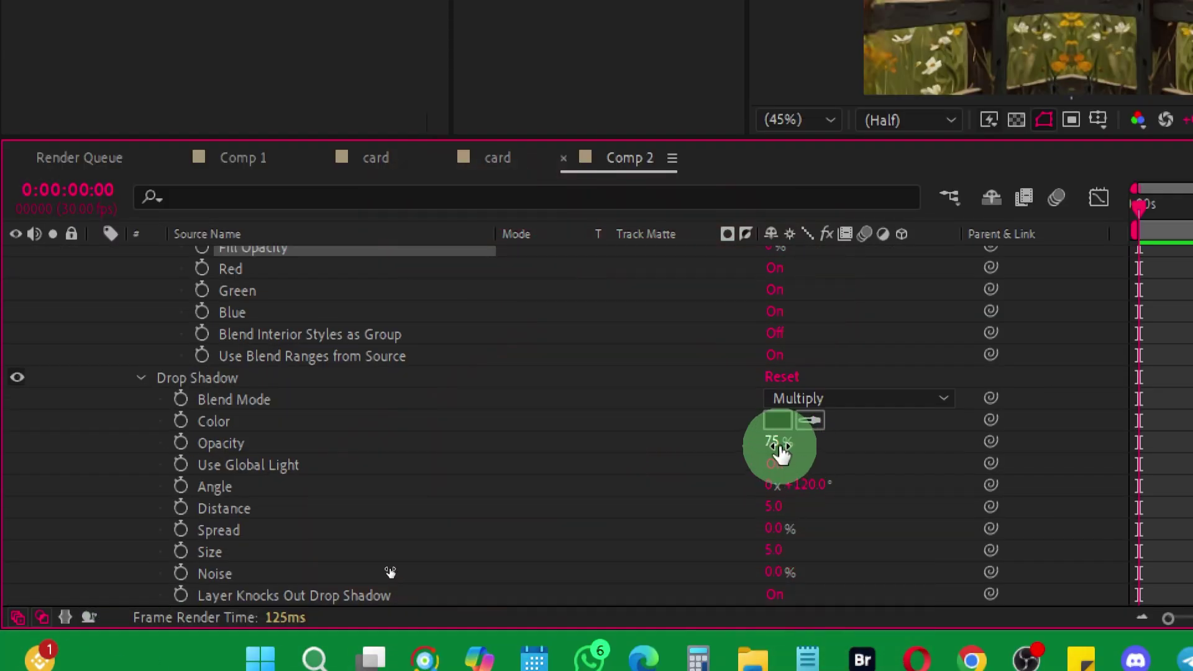
text(10)
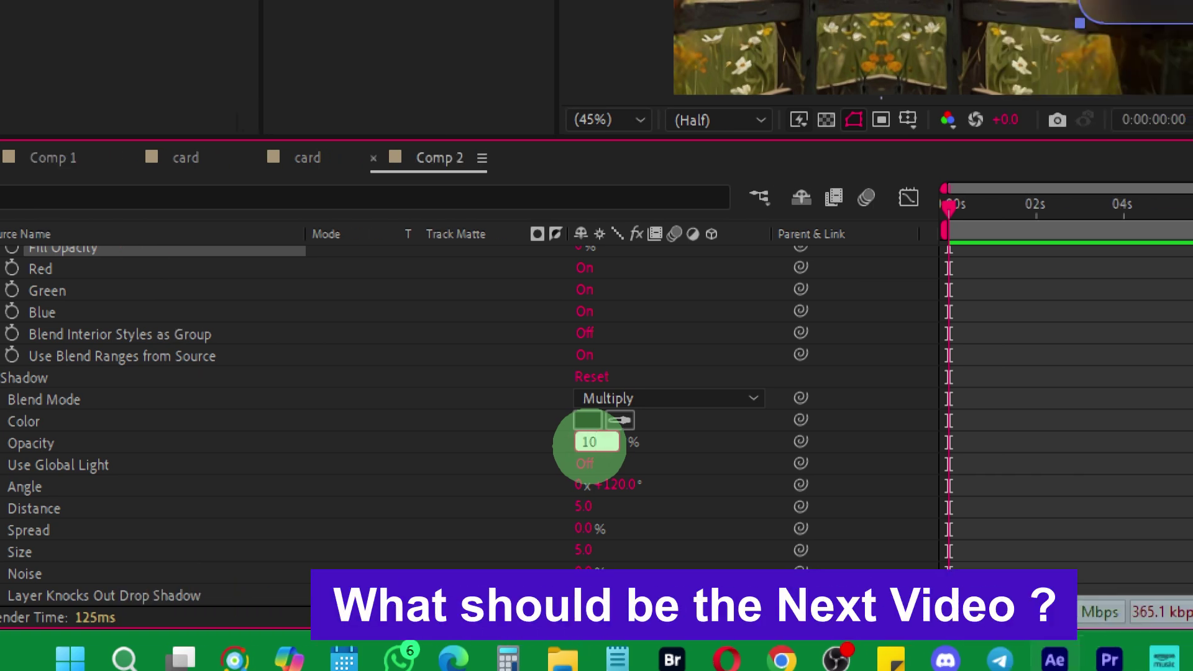
key(Return)
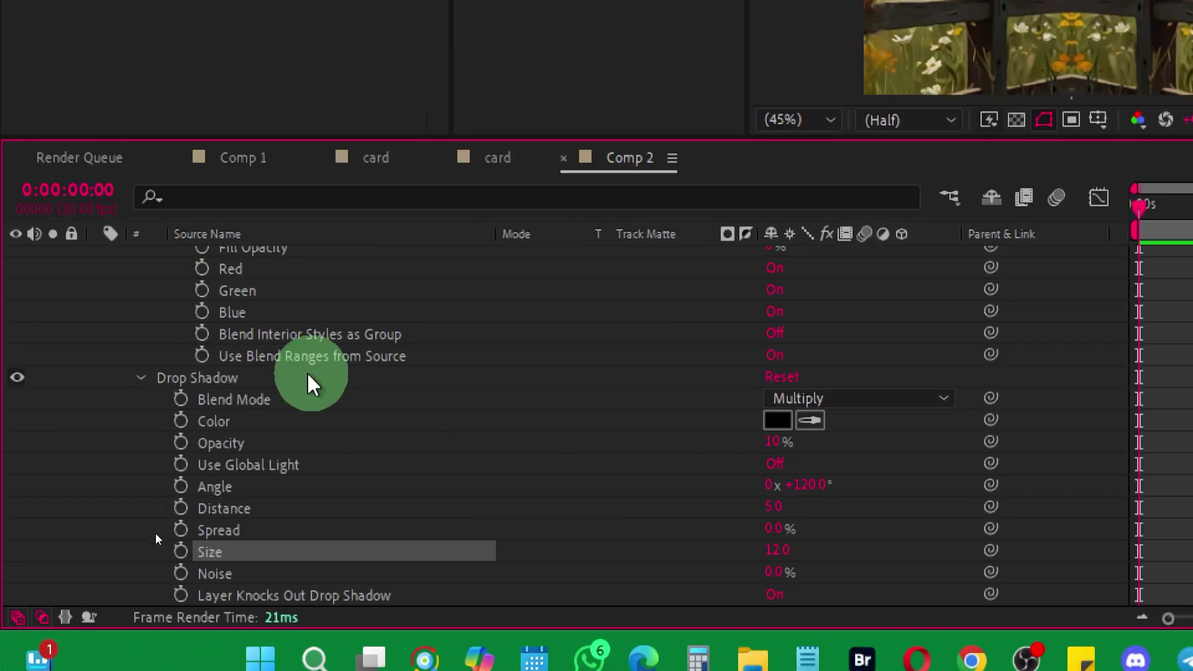
- Change the Bevel and Emboss style of Shape Layer 2 to Outer Bevel and raise its Depth to 346%
scroll(310, 488, down, 3)
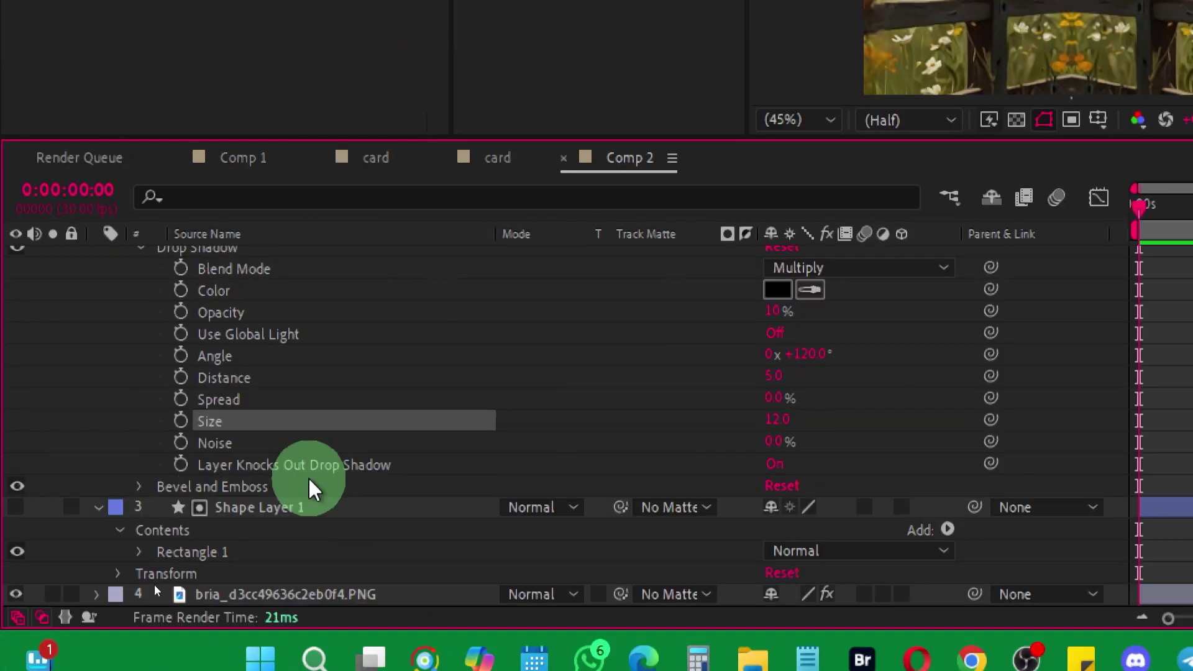
click(138, 487)
scroll(141, 488, down, 5)
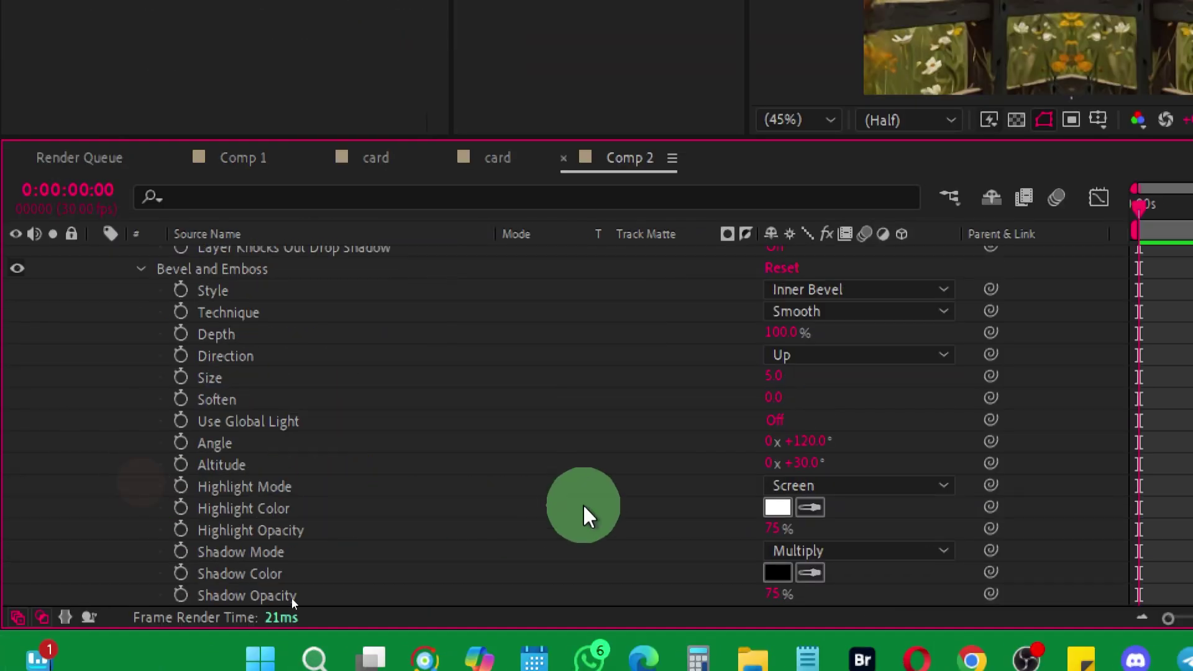
click(833, 292)
click(831, 317)
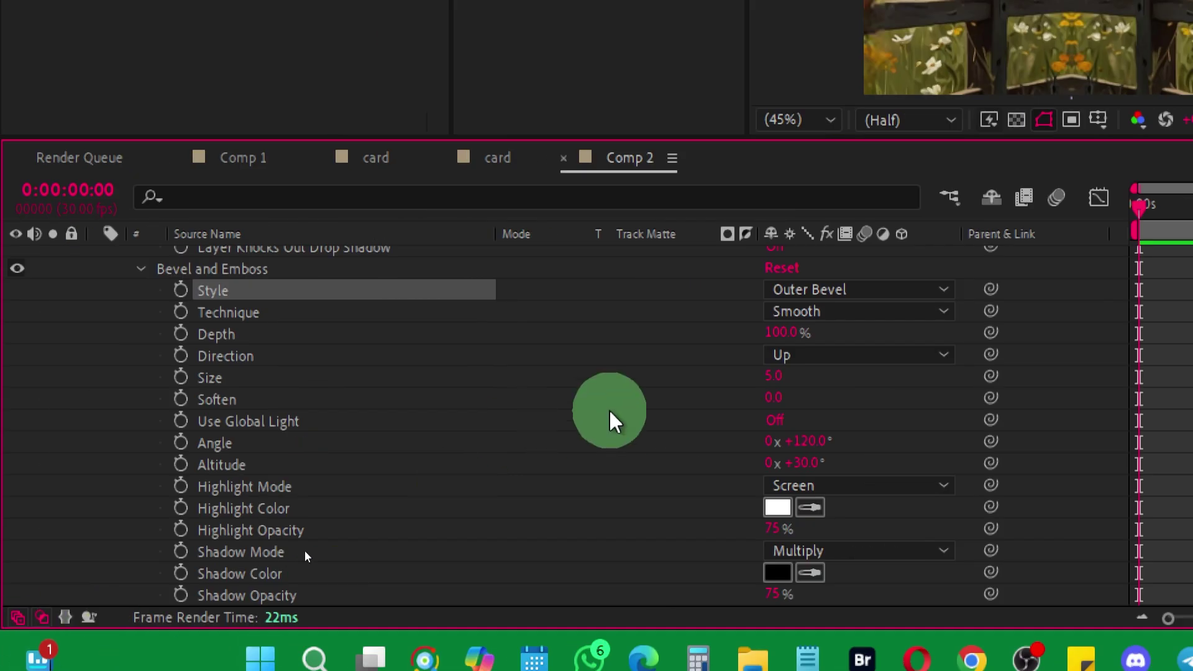
drag(786, 351, 1054, 325)
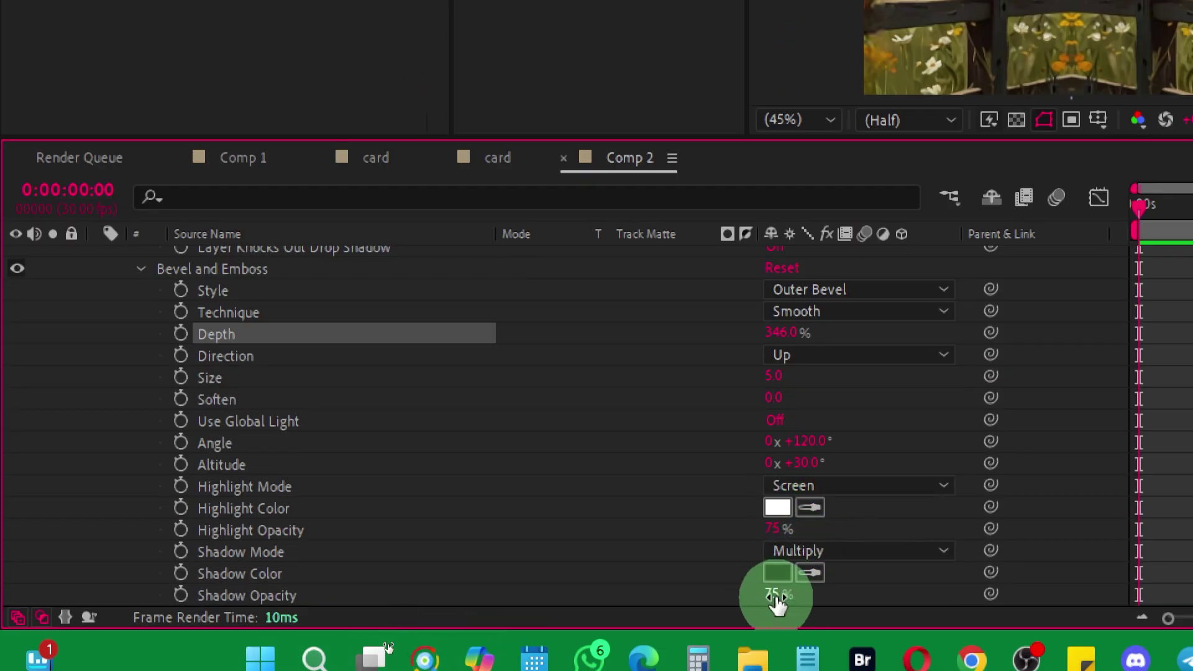
- Set the bevel's Shadow Opacity to 79% and increase its Highlight Opacity
mouse_move(777, 601)
mouse_down()
mouse_move(766, 602)
mouse_move(780, 598)
mouse_up()
click(775, 533)
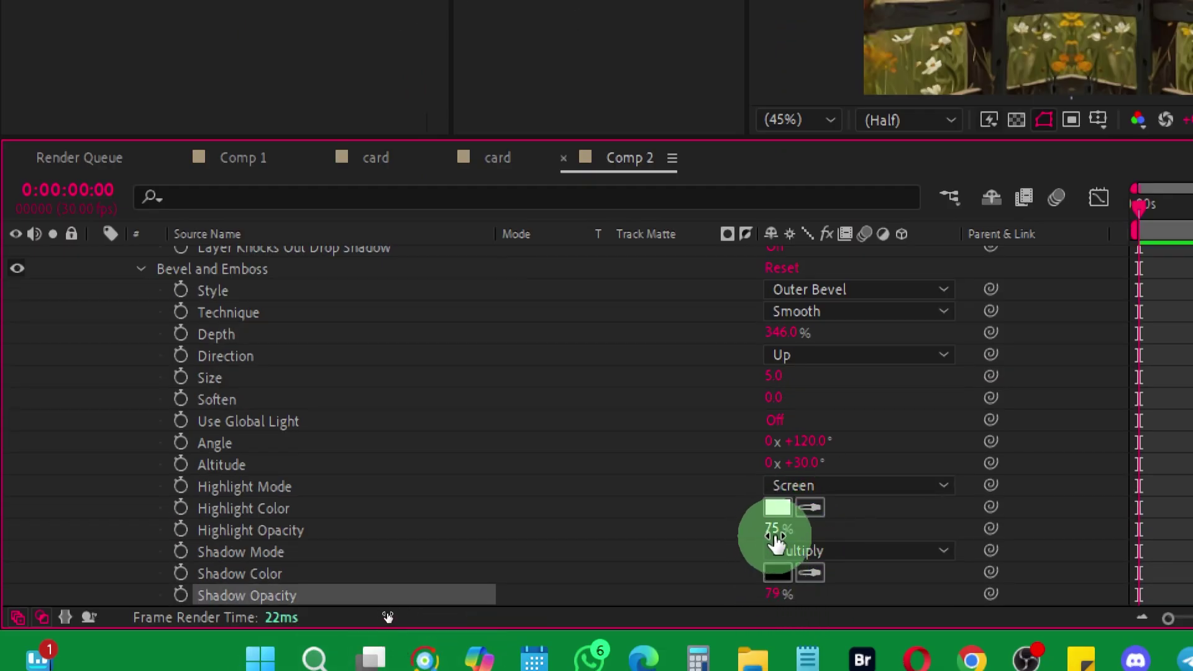
drag(779, 539, 899, 533)
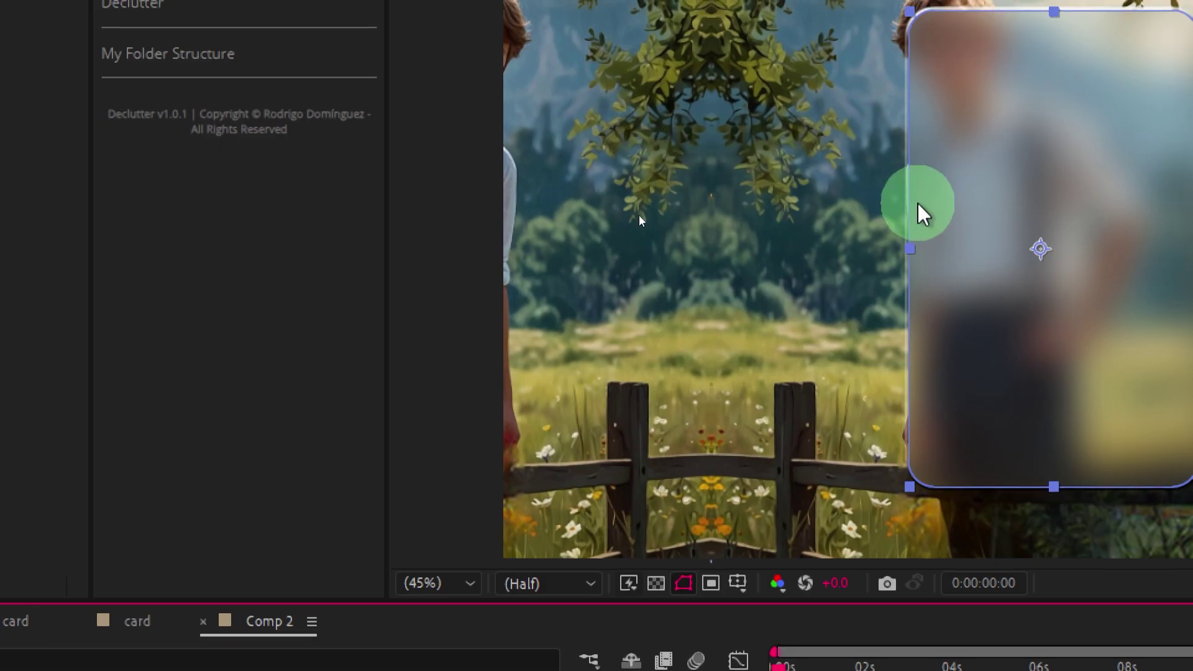
- Collapse the properties of Shape Layer 2 and Shape Layer 1 and clear the layer selection
scroll(634, 529, up, 2)
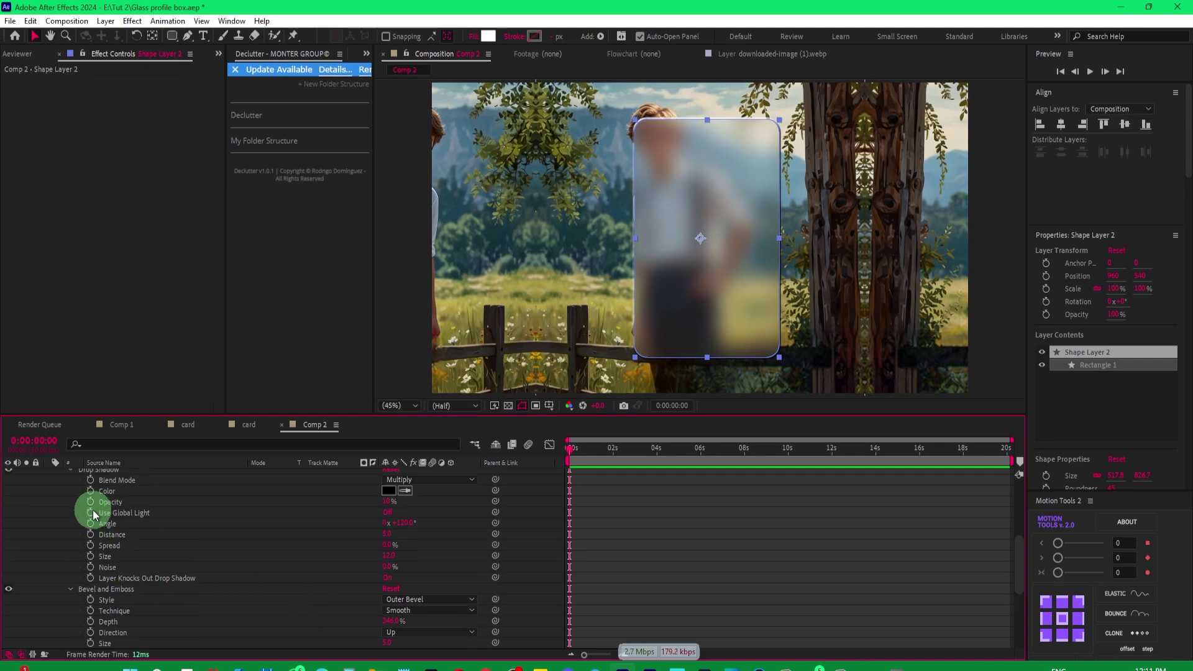
scroll(92, 510, up, 5)
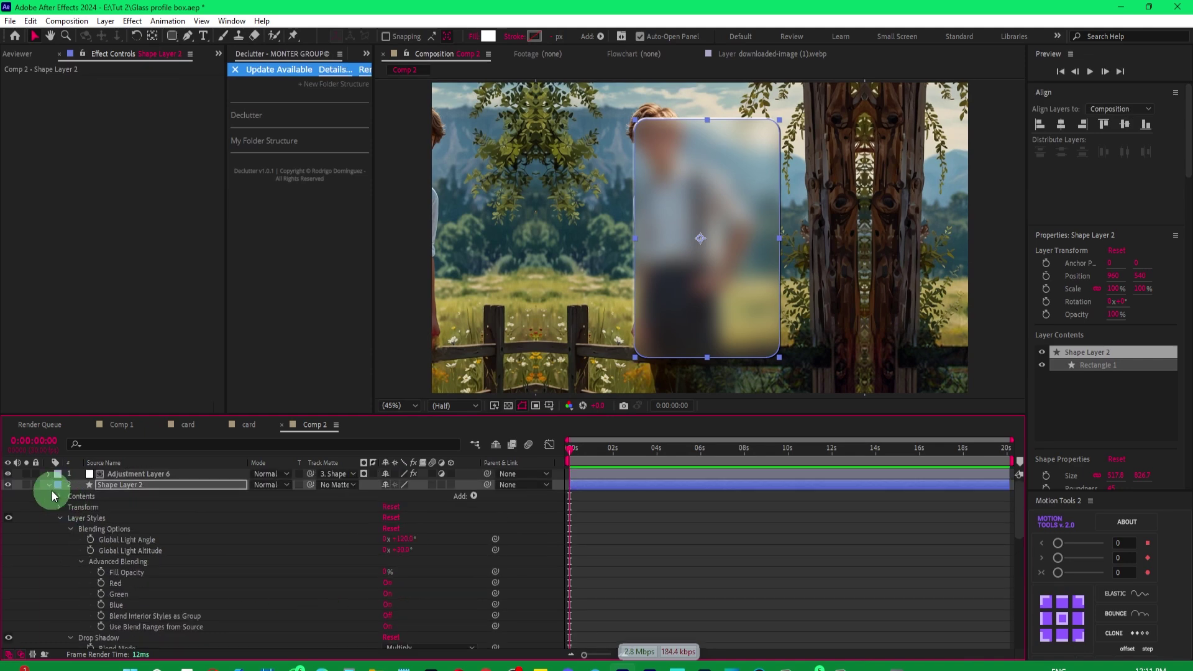
click(49, 487)
click(47, 496)
click(166, 559)
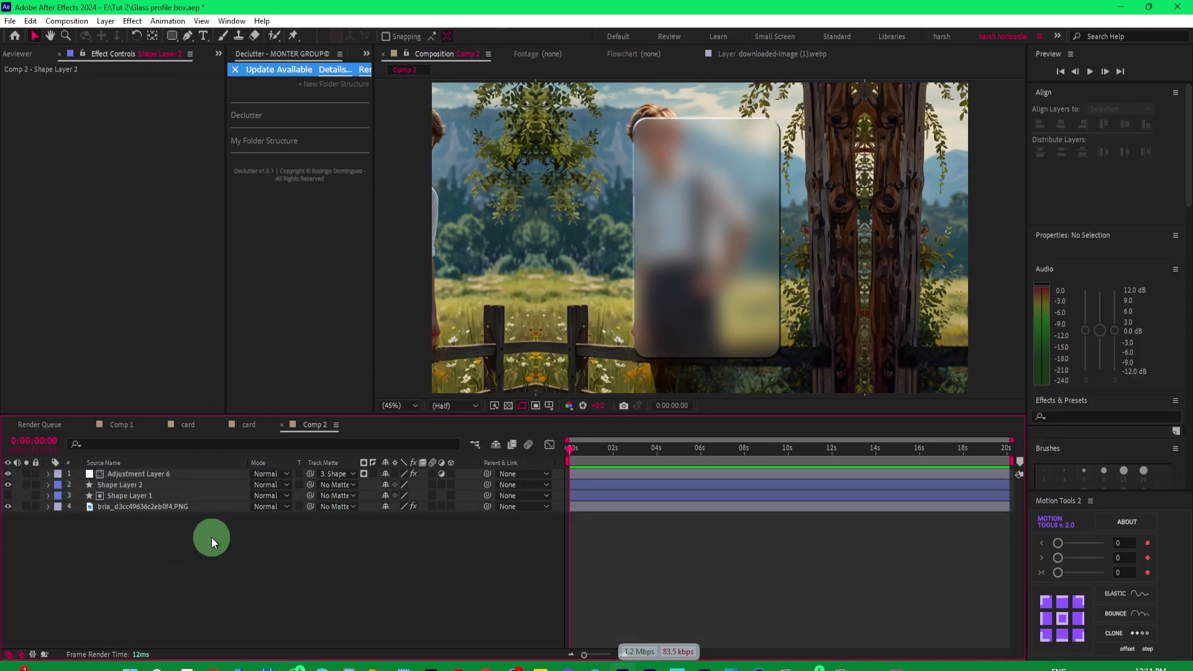
- Duplicate Shape Layer 2 and delete all layer styles from the duplicate
click(128, 485)
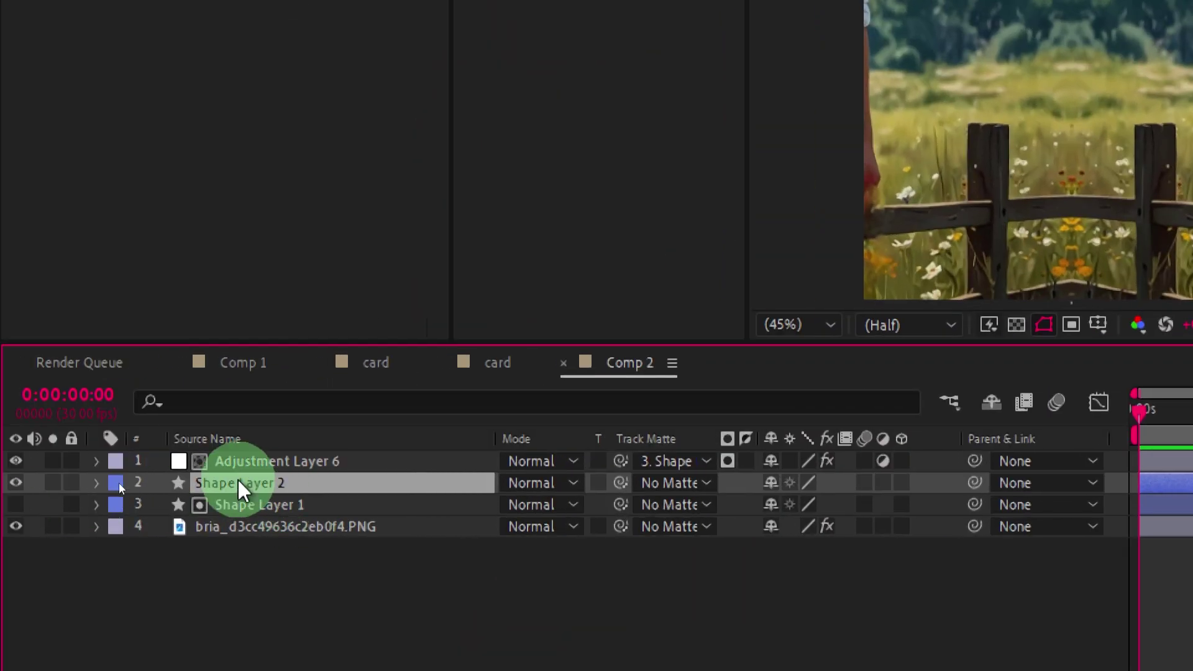
key(ctrl+d)
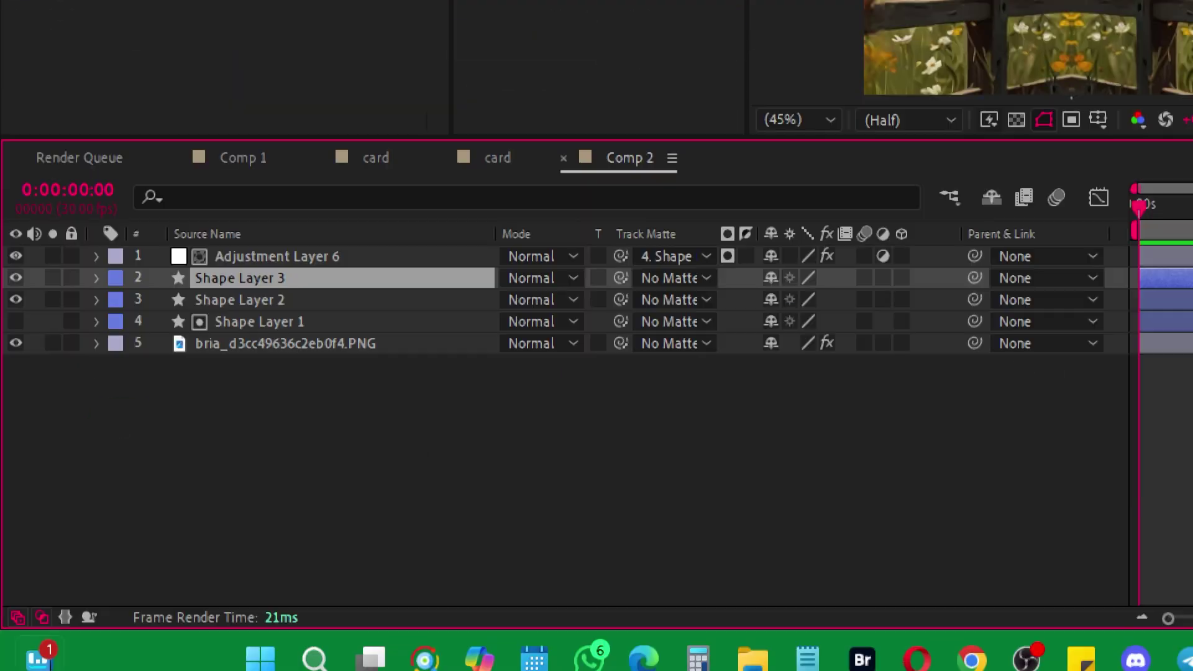
click(96, 277)
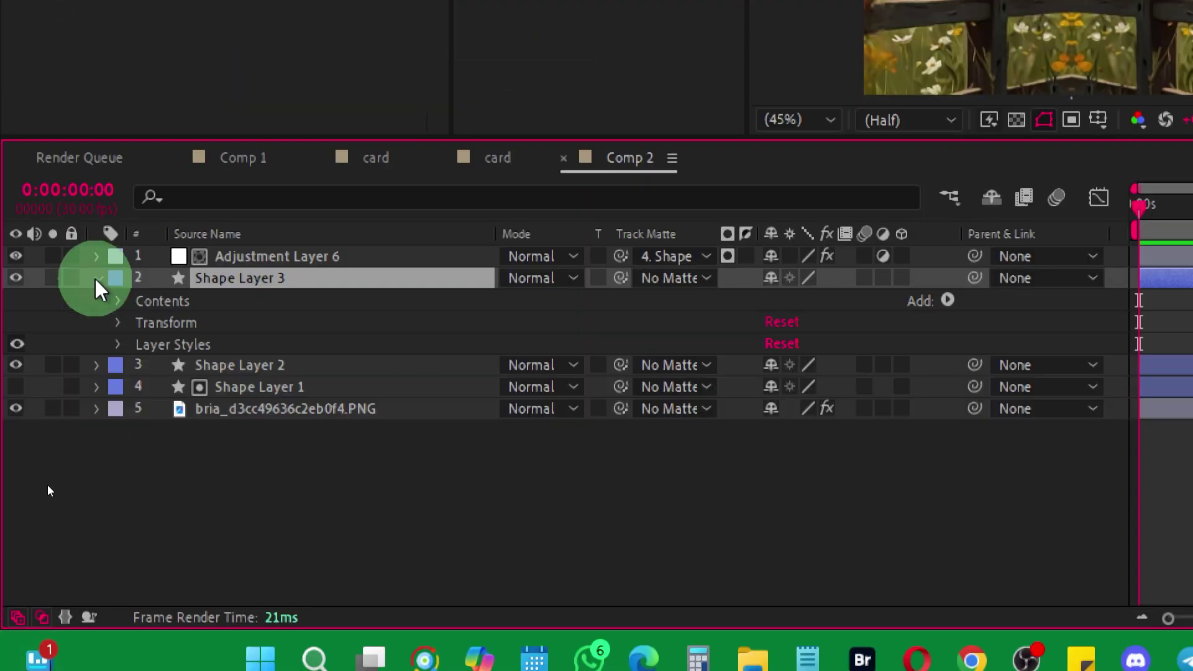
click(166, 303)
click(118, 344)
click(141, 366)
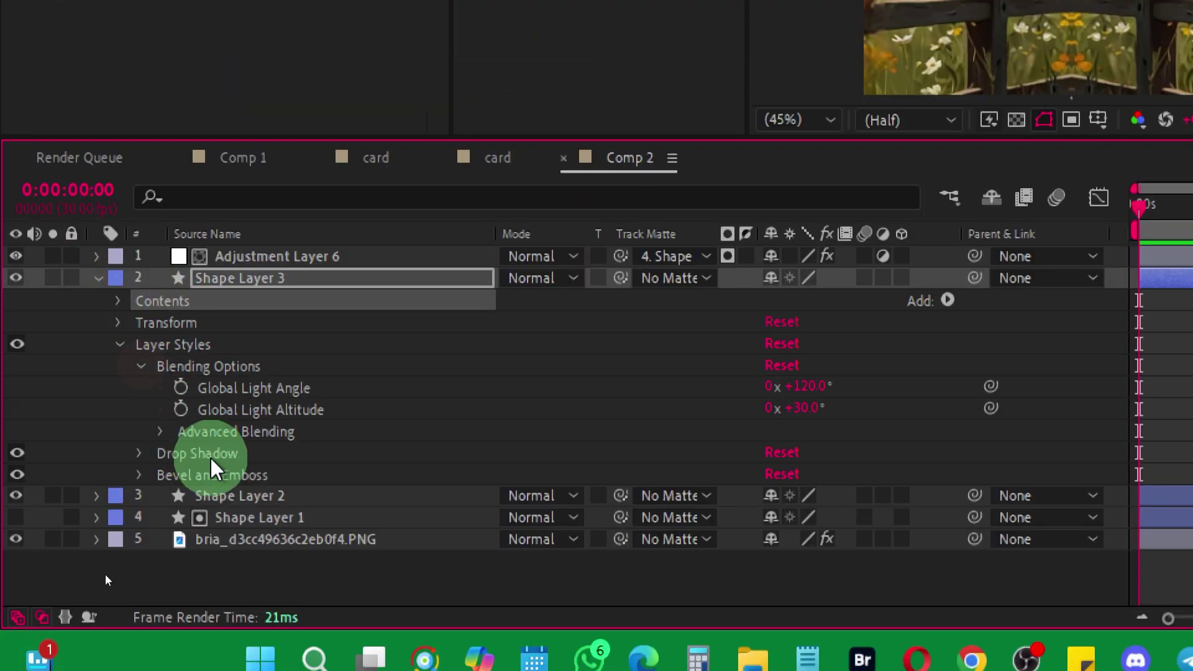
click(195, 349)
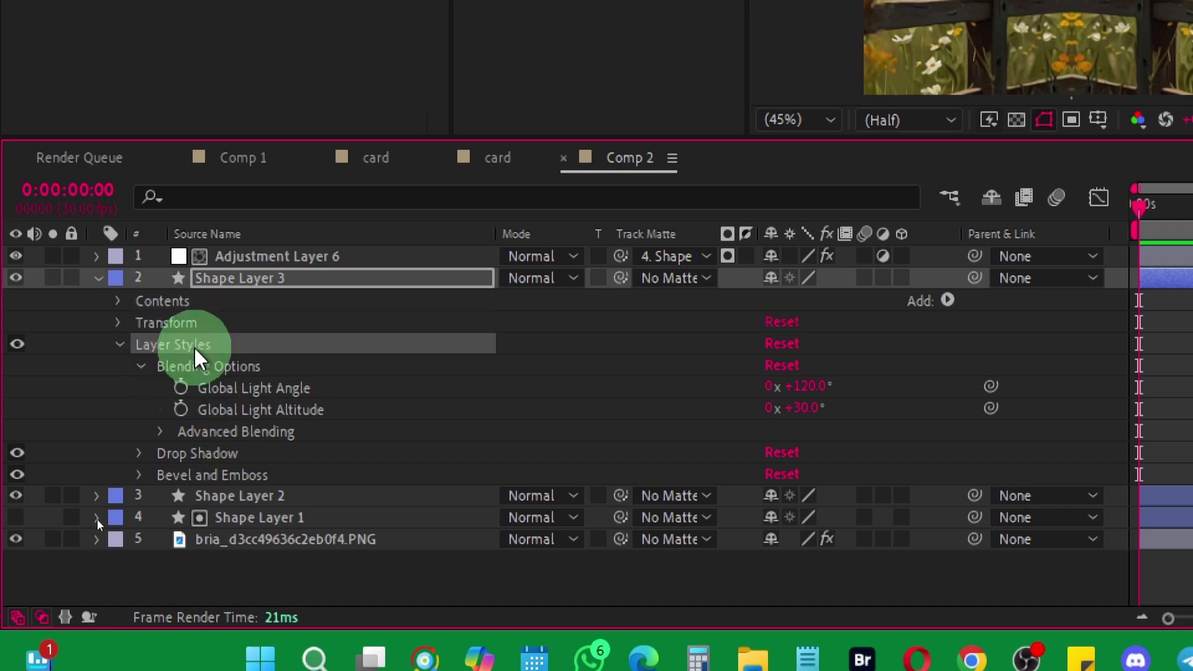
key(Delete)
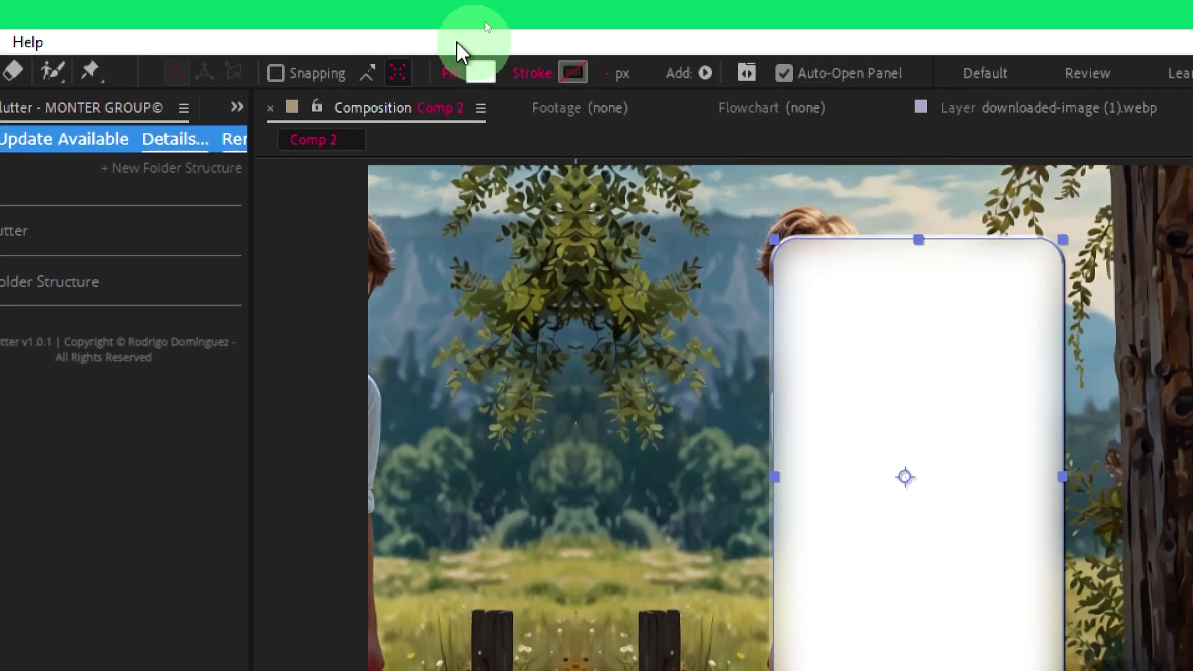
- Set the duplicated card shape's fill to None and give it a white stroke 6 px wide
click(456, 80)
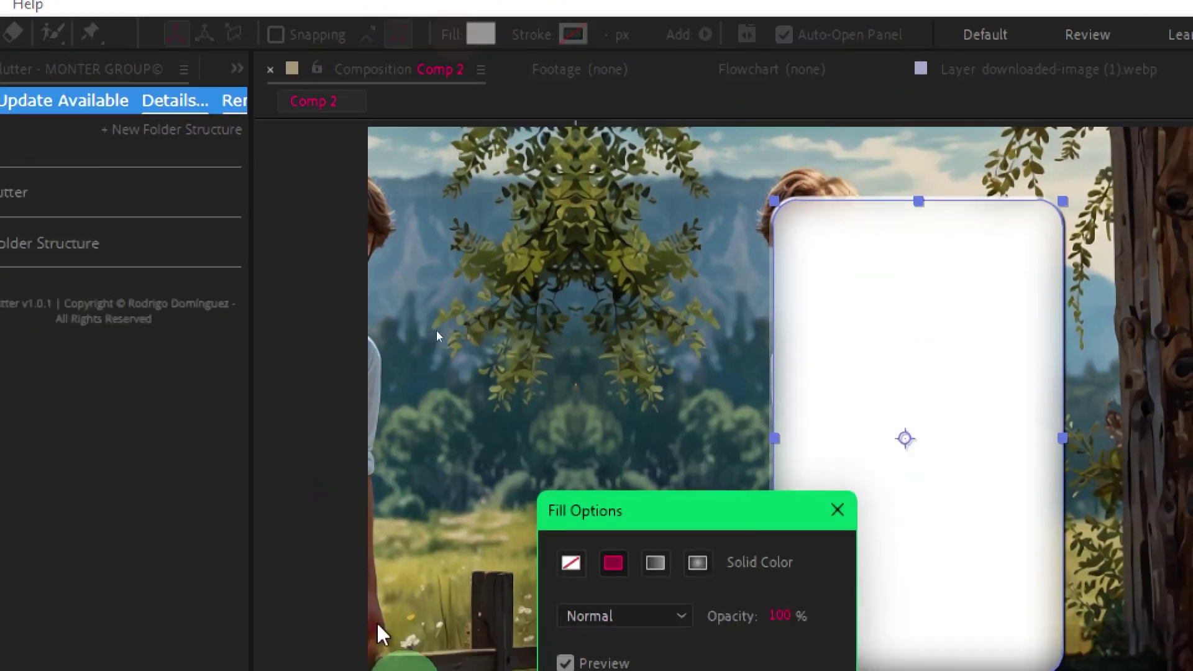
click(570, 607)
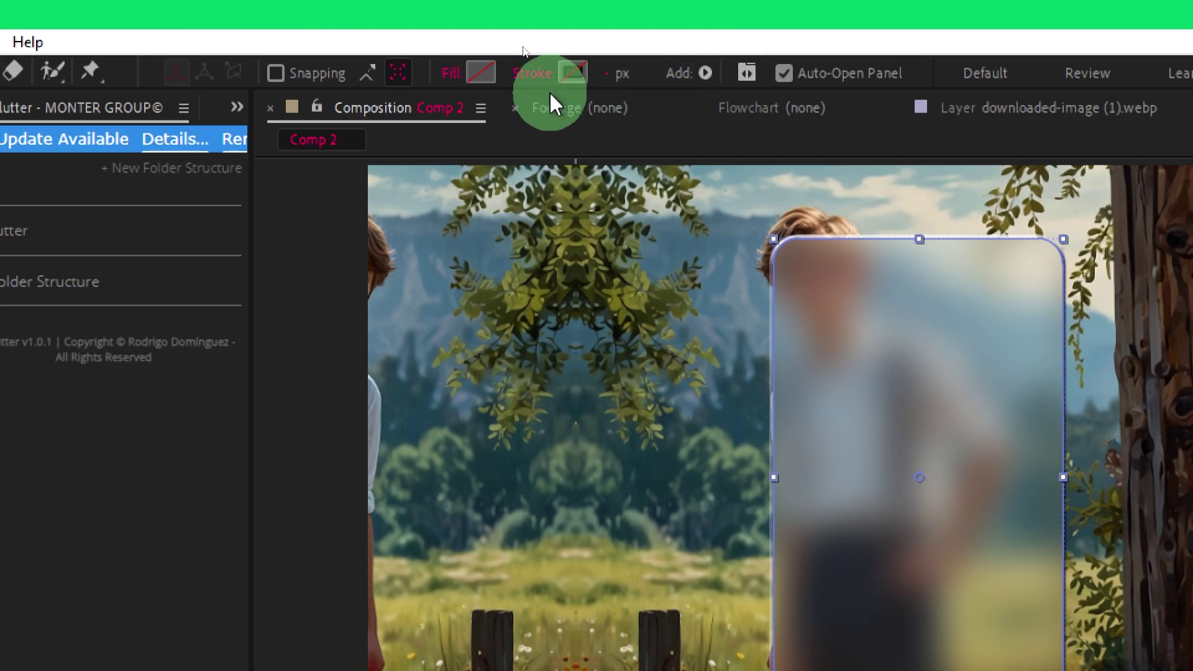
click(549, 92)
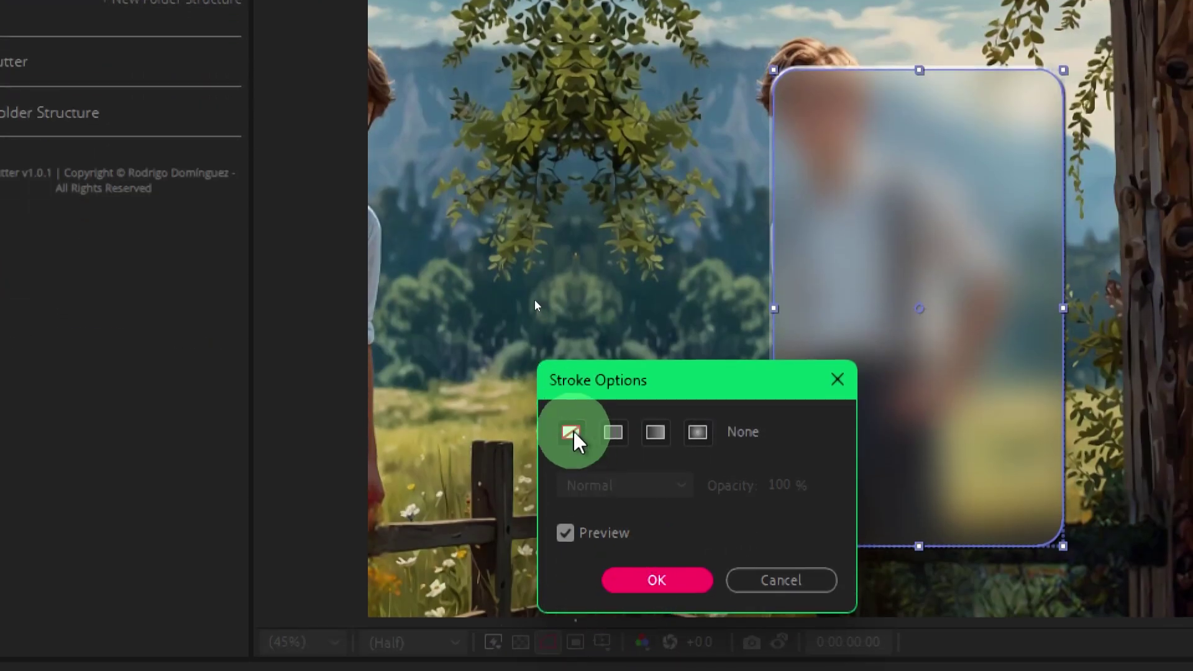
click(571, 433)
key(Return)
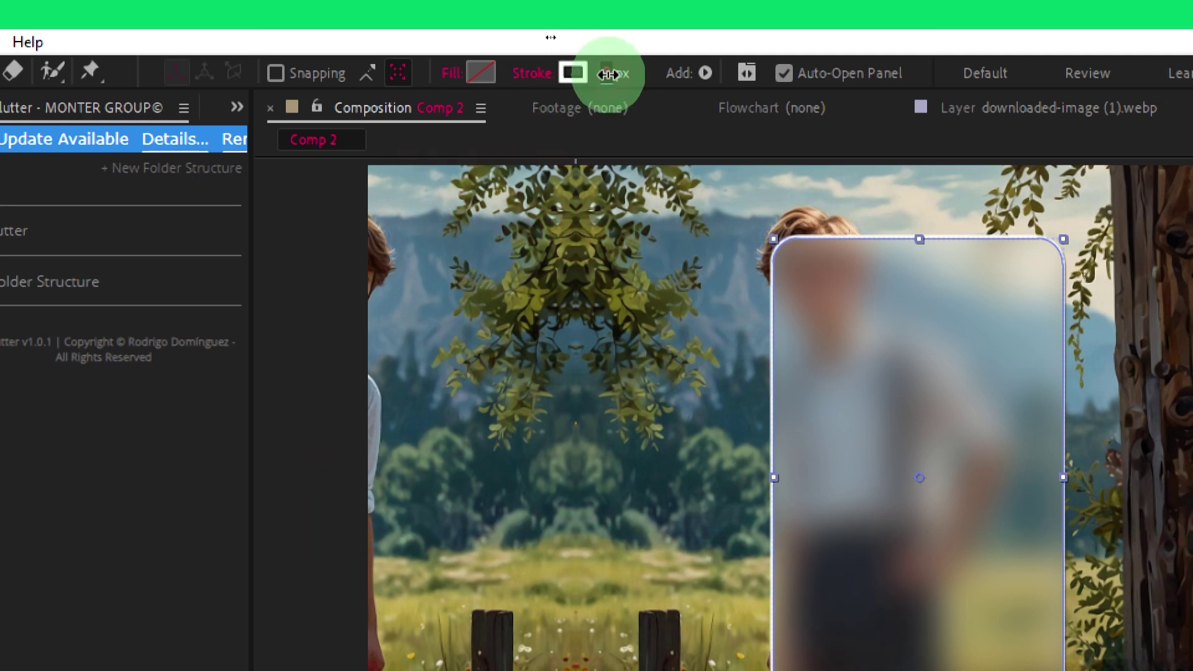
mouse_move(607, 74)
mouse_down()
mouse_move(588, 74)
mouse_move(603, 74)
mouse_up()
click(609, 74)
text(6)
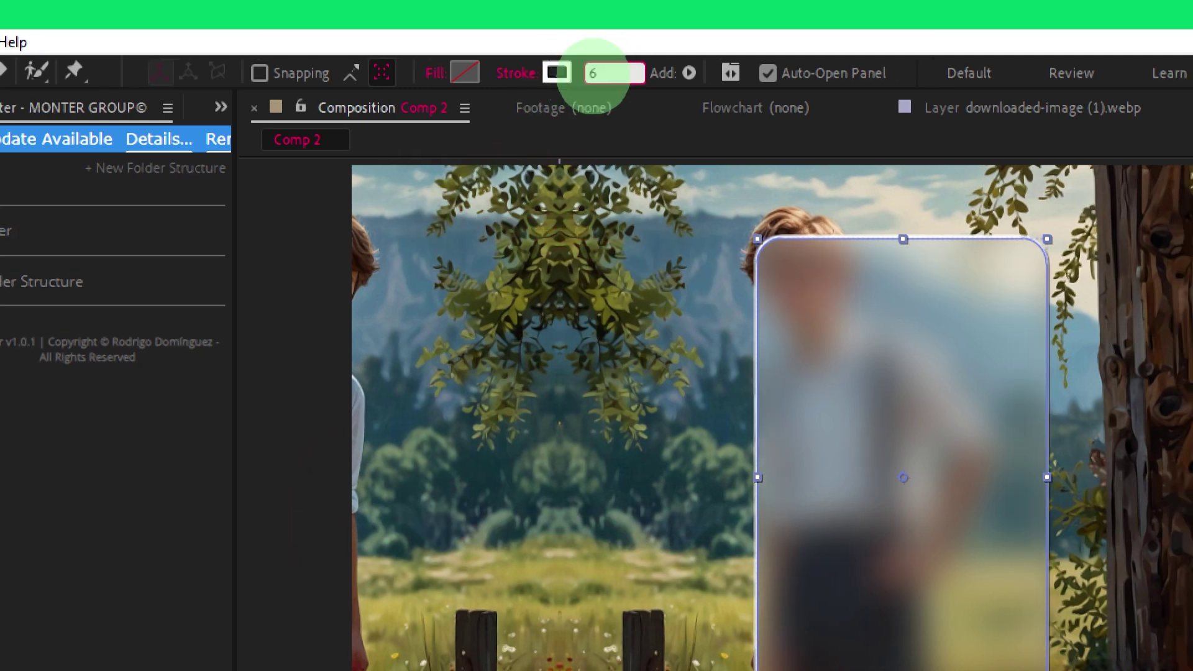
key(Return)
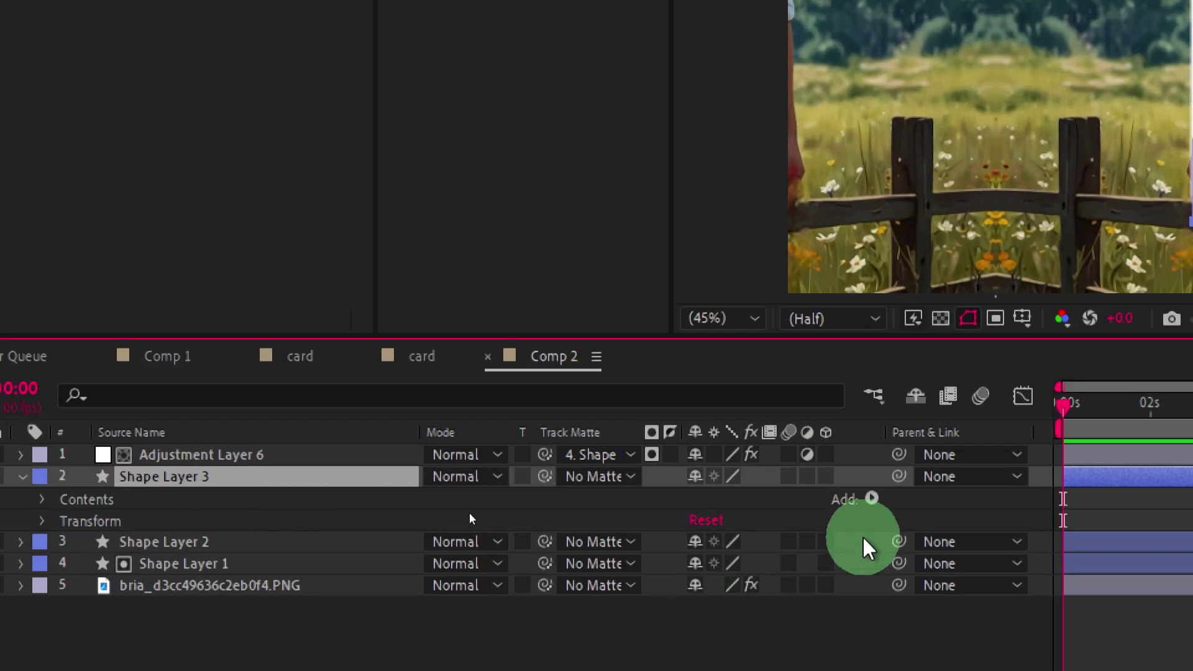
- Add Trim Paths to Shape Layer 3, set Start to 100% and keyframe it at 0:00:00:00
click(872, 499)
click(960, 357)
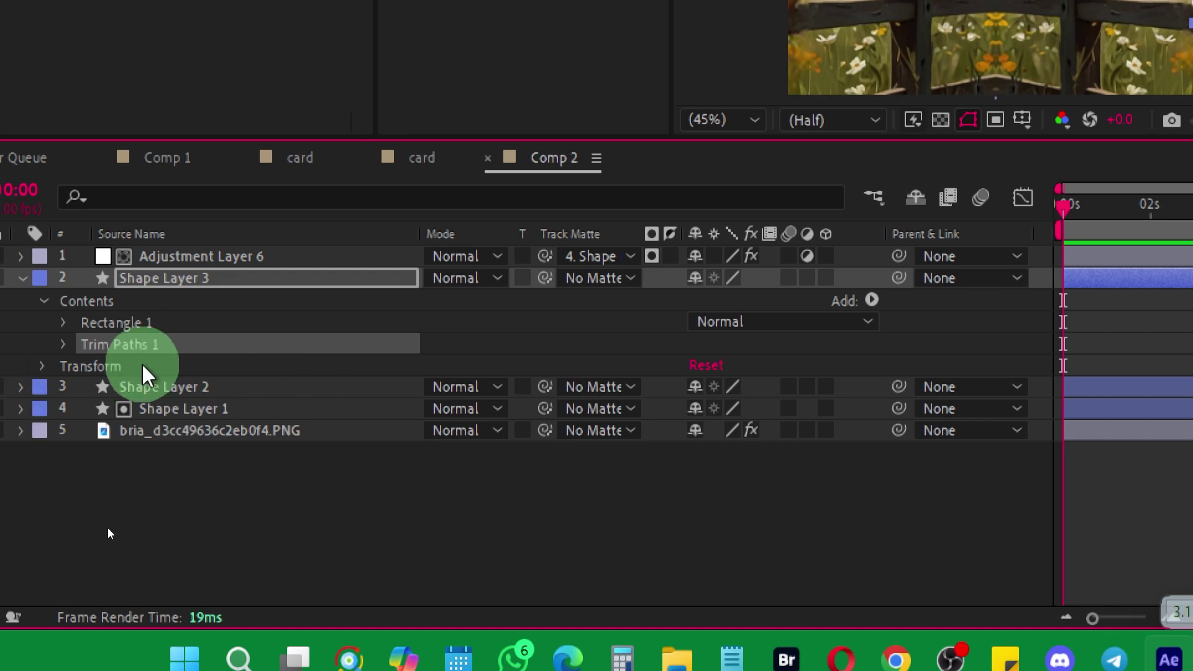
click(63, 345)
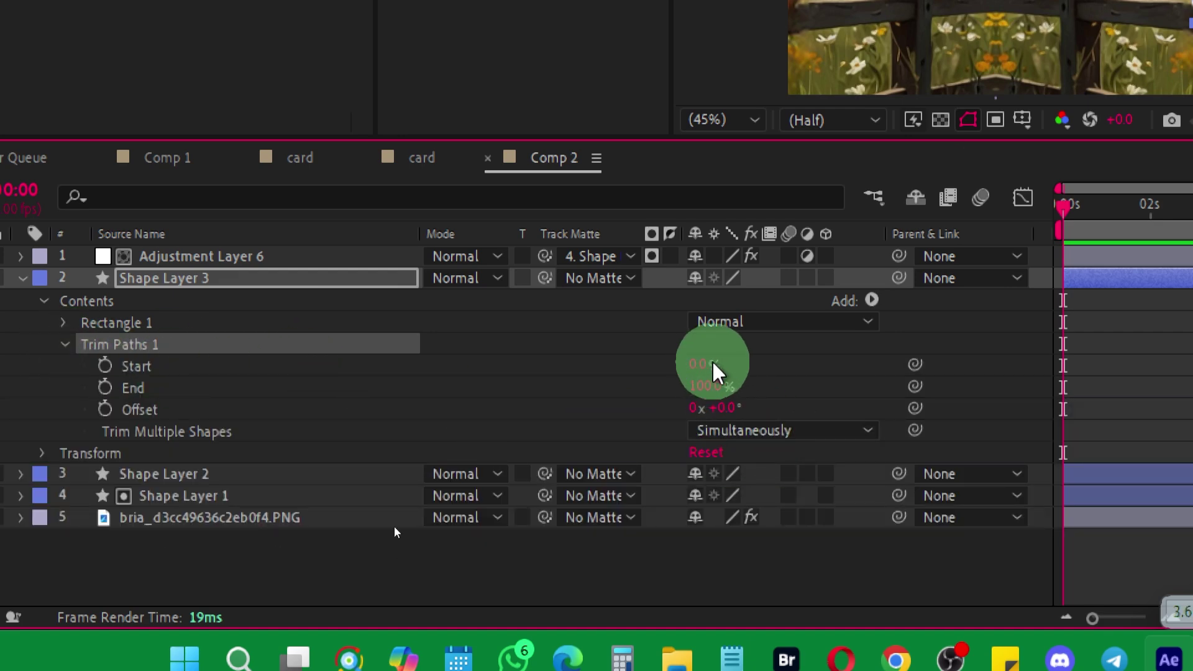
drag(712, 364, 957, 378)
click(128, 370)
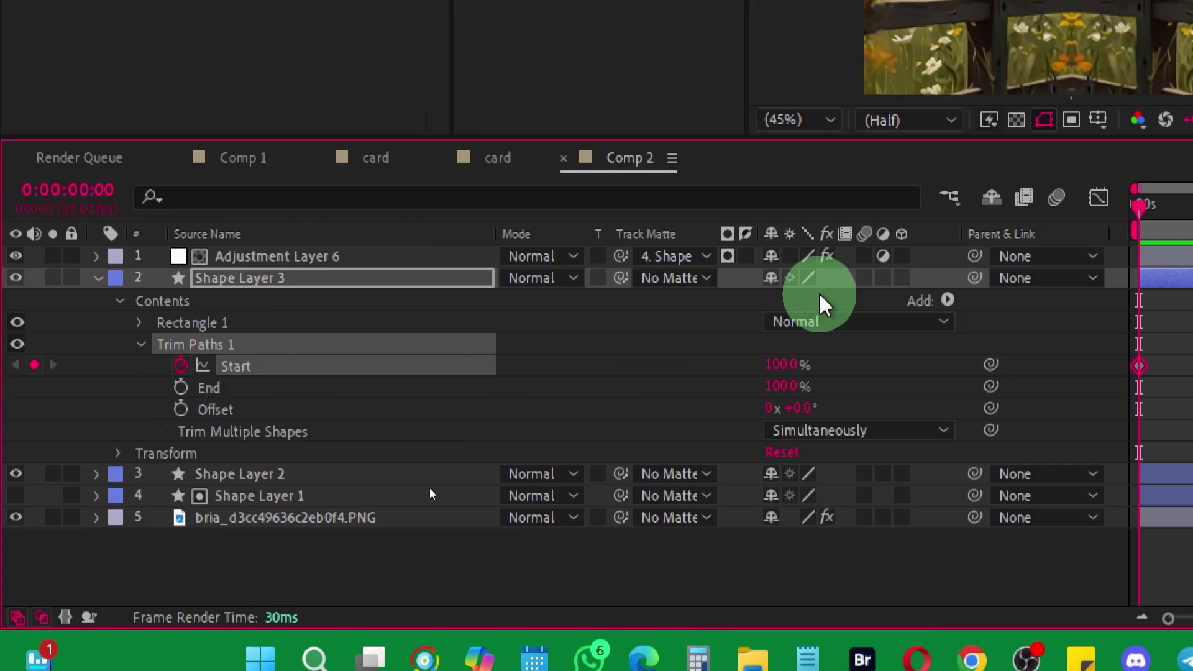
- Move the playhead to 0:00:01:01 and set the Trim Paths Start of Shape Layer 3 to 0%
drag(1144, 211, 1191, 218)
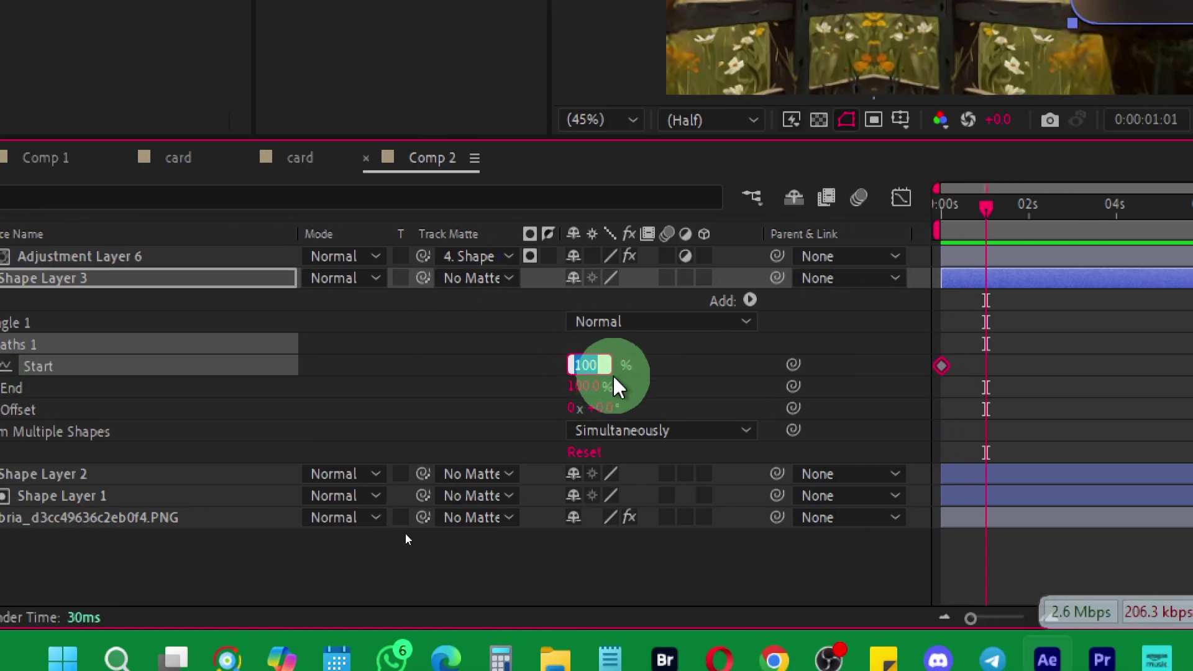
text(0)
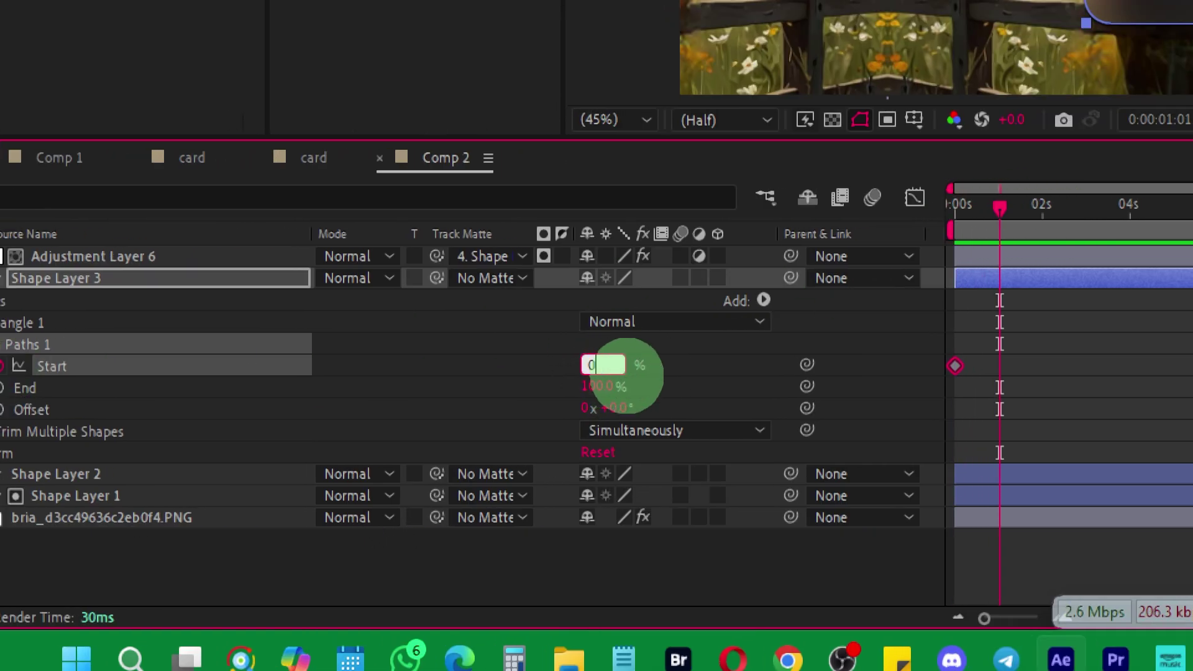
key(Return)
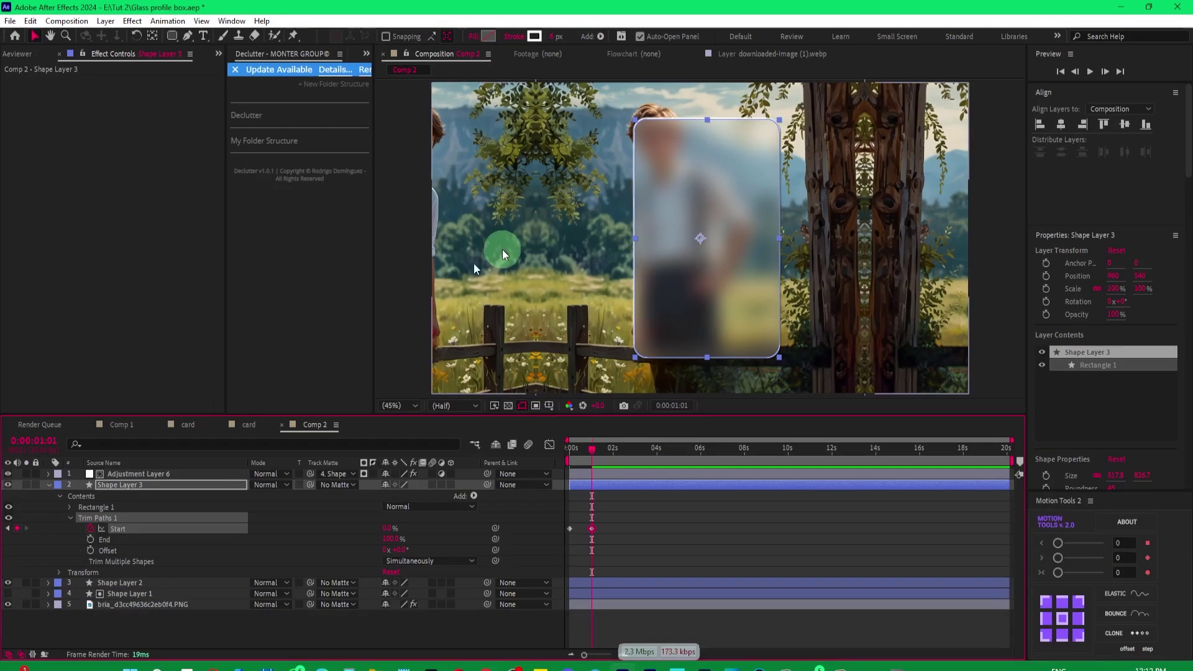
- Solo Shape Layer 3 and preview the trim path animation on its own
click(27, 484)
key(space)
key(space)
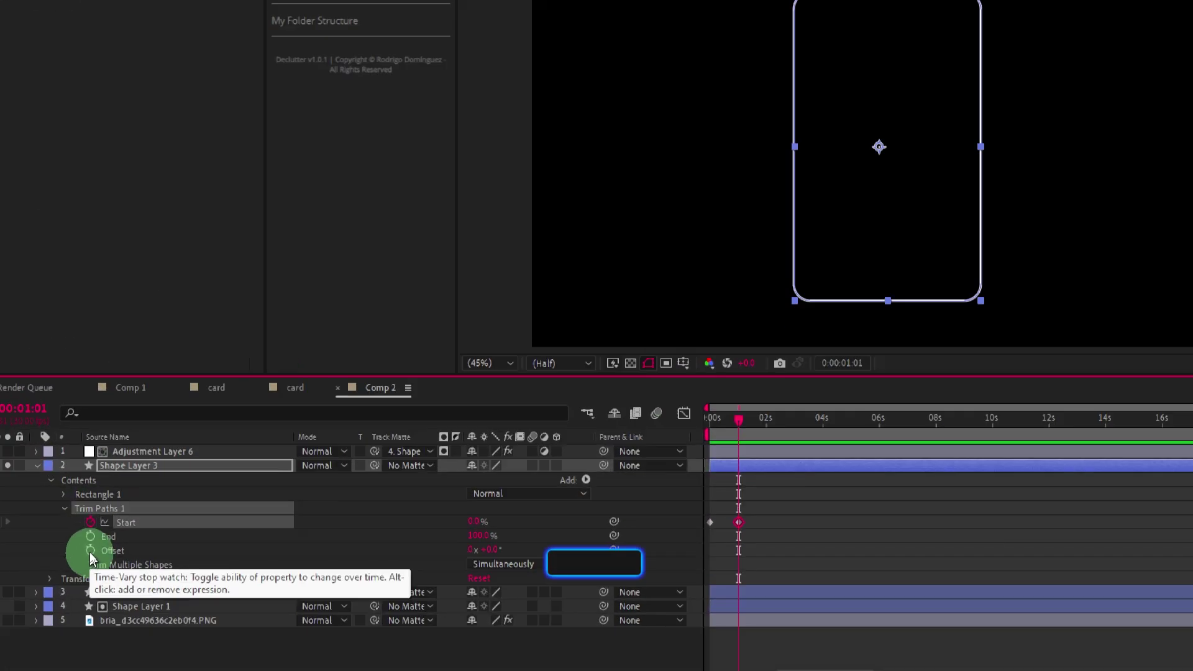
- Taper the rectangle's stroke at both ends, setting Start Length to 84% and raising End Length as well
click(59, 572)
click(50, 324)
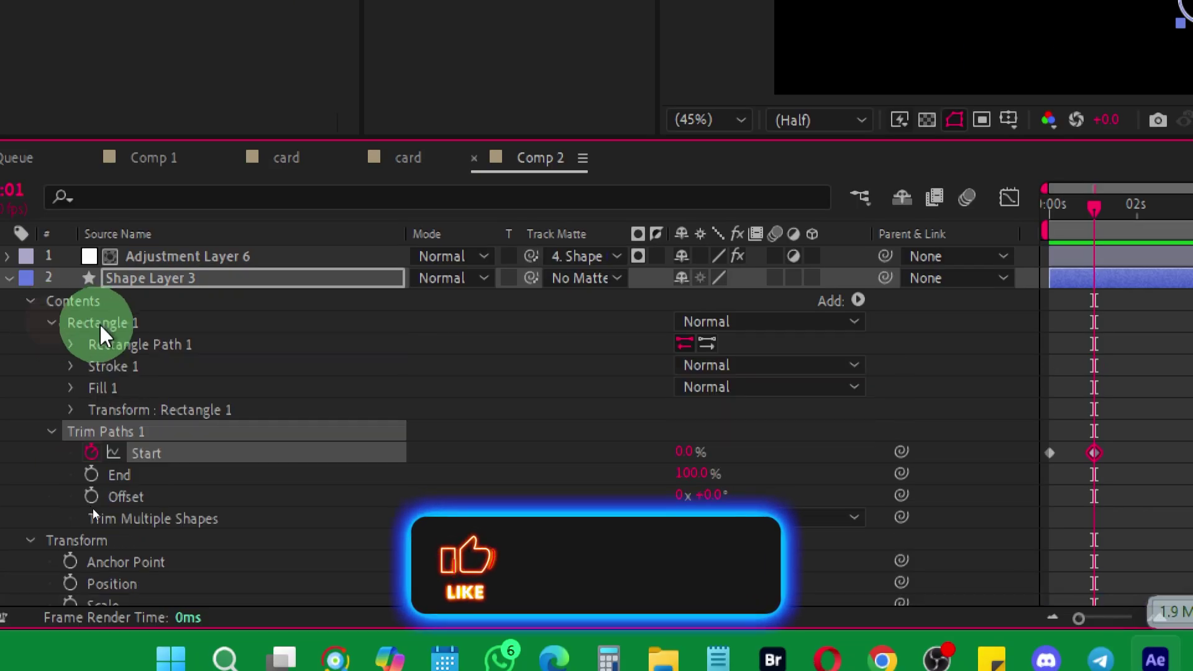
click(71, 345)
click(72, 430)
scroll(72, 460, down, 2)
scroll(70, 471, down, 3)
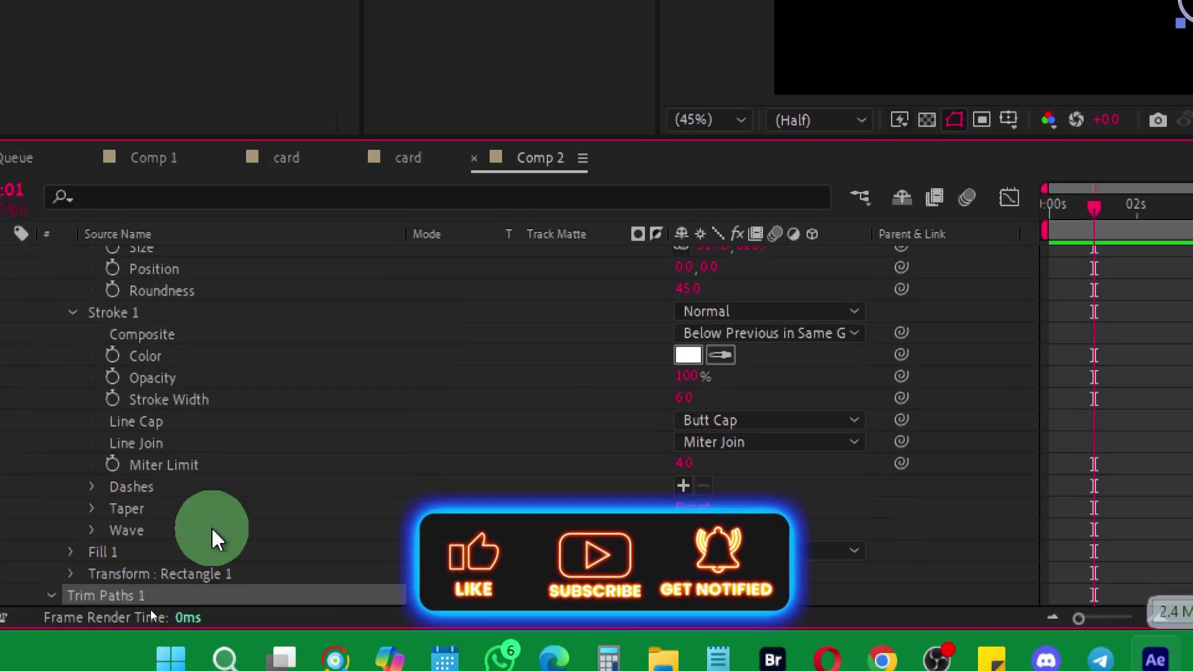
click(92, 509)
scroll(249, 516, down, 5)
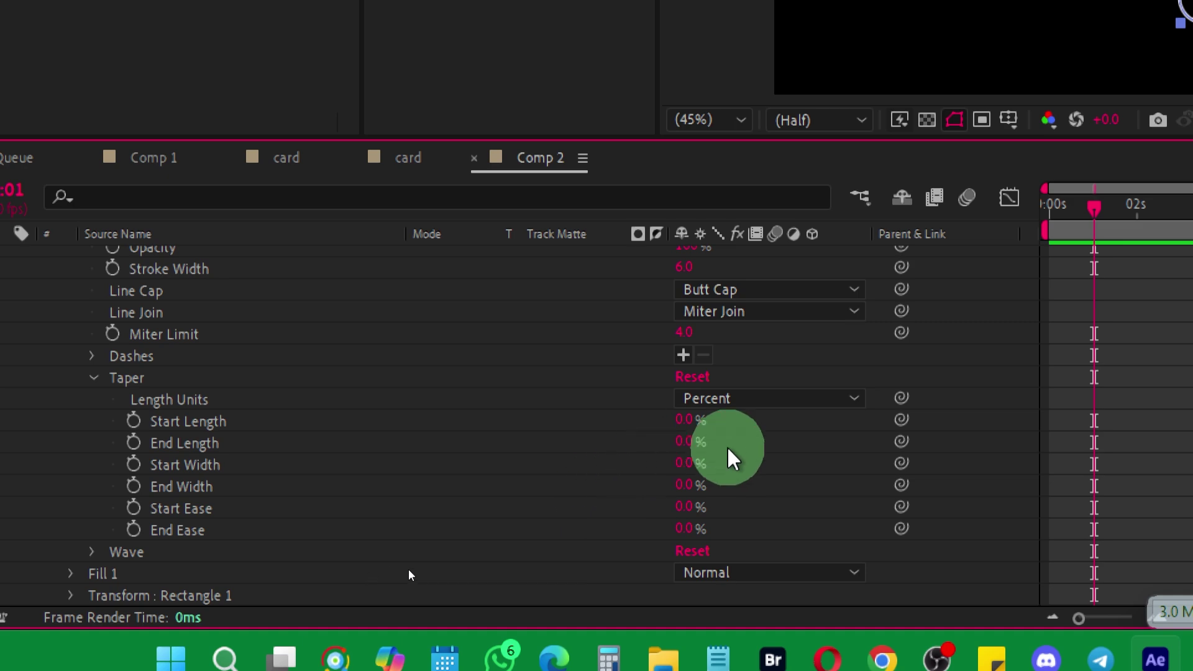
drag(680, 420, 809, 433)
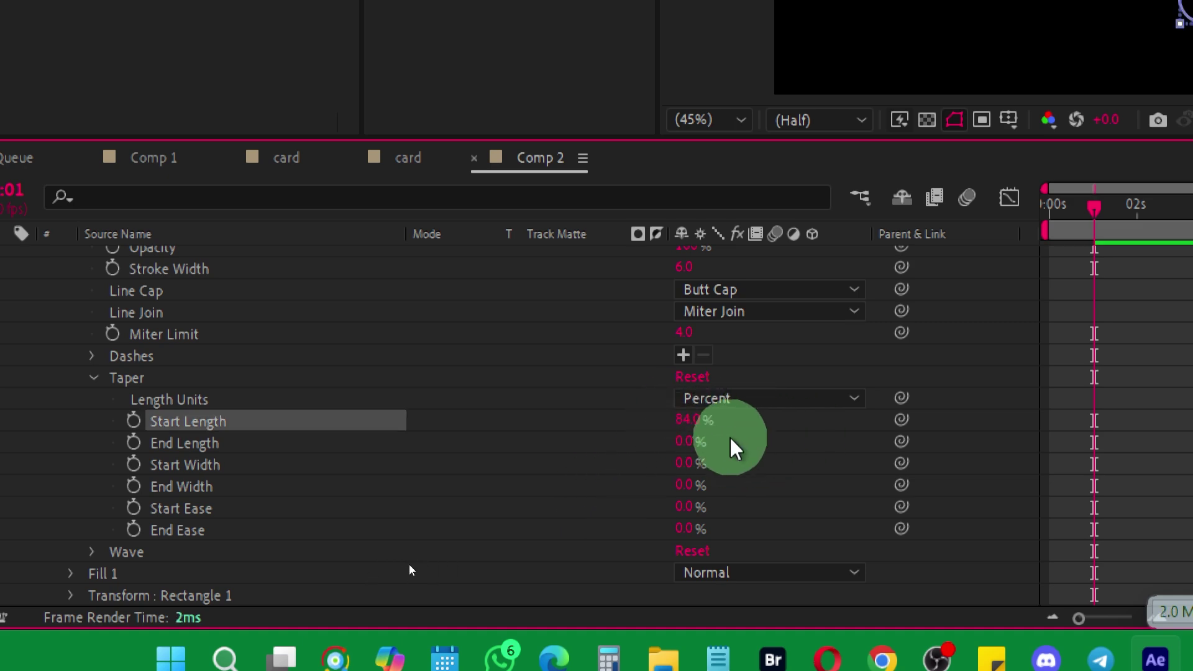
drag(688, 443, 764, 446)
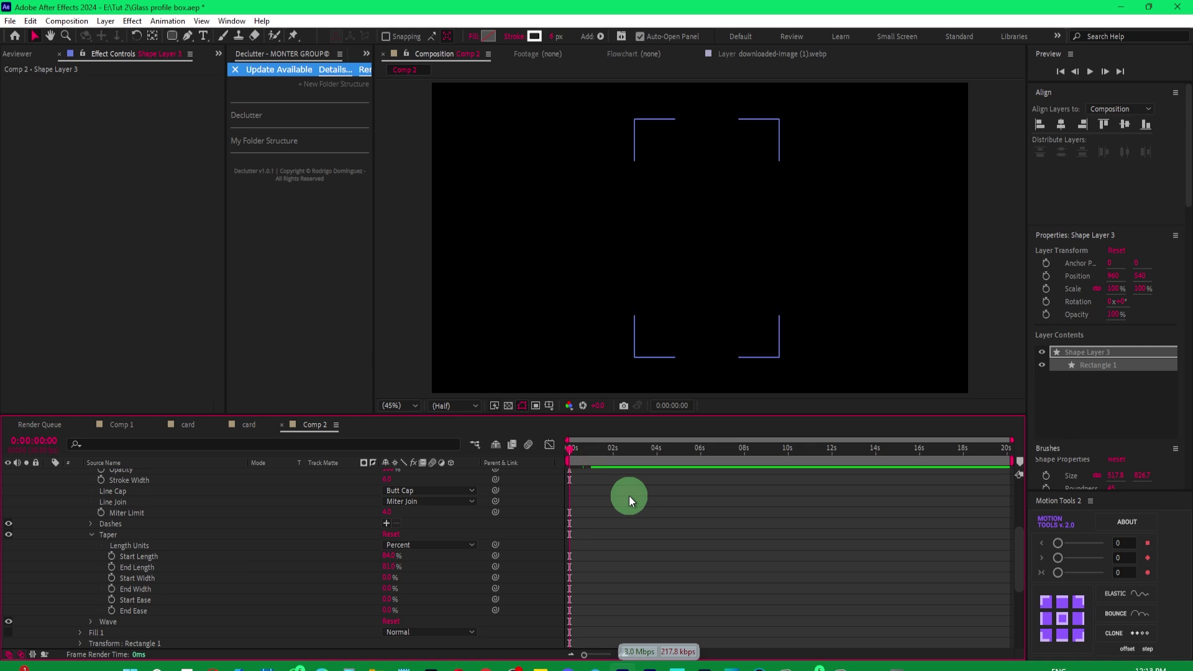
- Deselect the layer and preview the tapered stroke animation from the beginning
click(629, 496)
key(space)
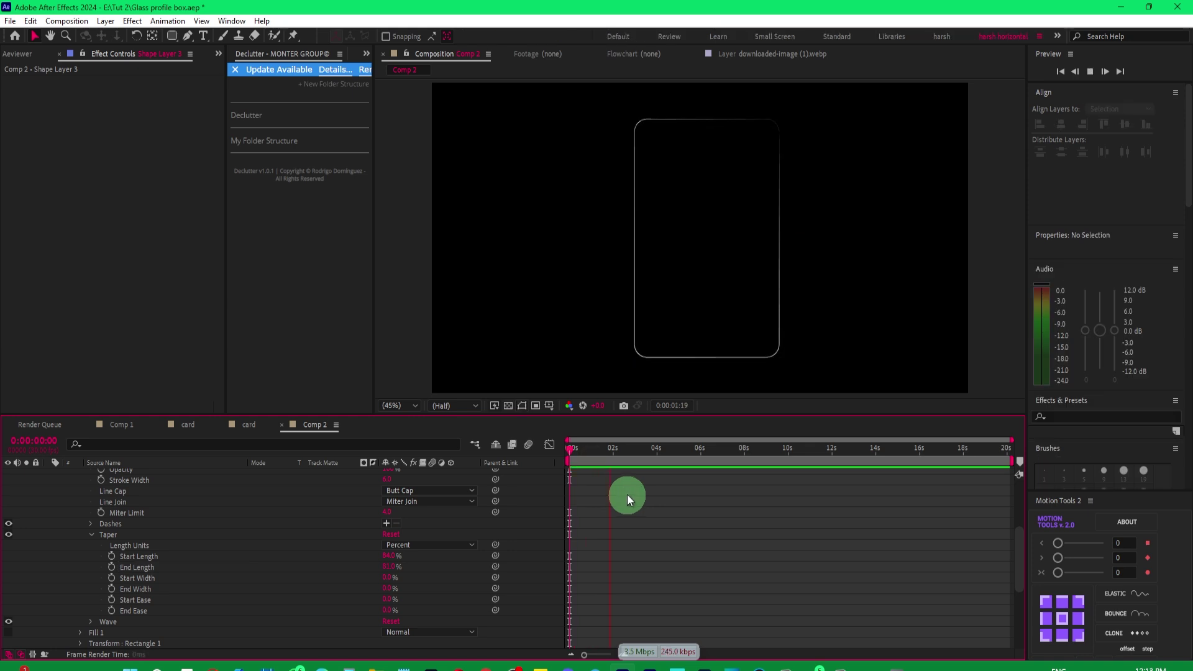
scroll(151, 529, up, 3)
click(152, 529)
scroll(151, 530, up, 5)
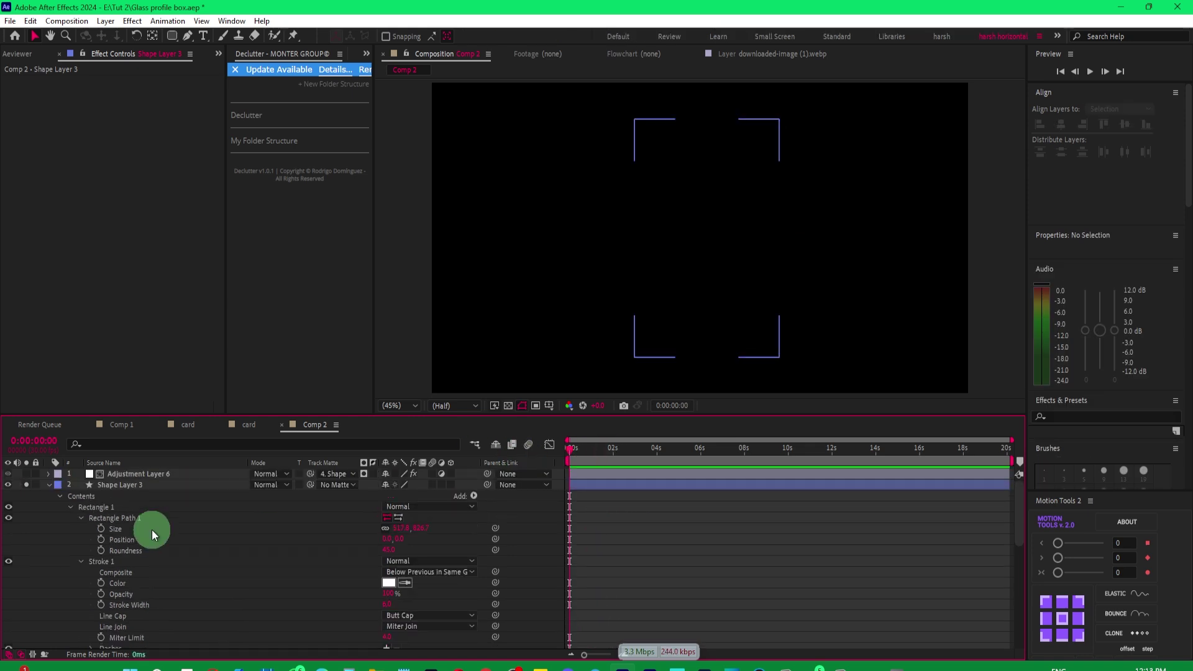
- Ease both Start keyframes of Shape Layer 3 and reshape their speed curve so it peaks early and slows down gradually
click(48, 485)
click(136, 487)
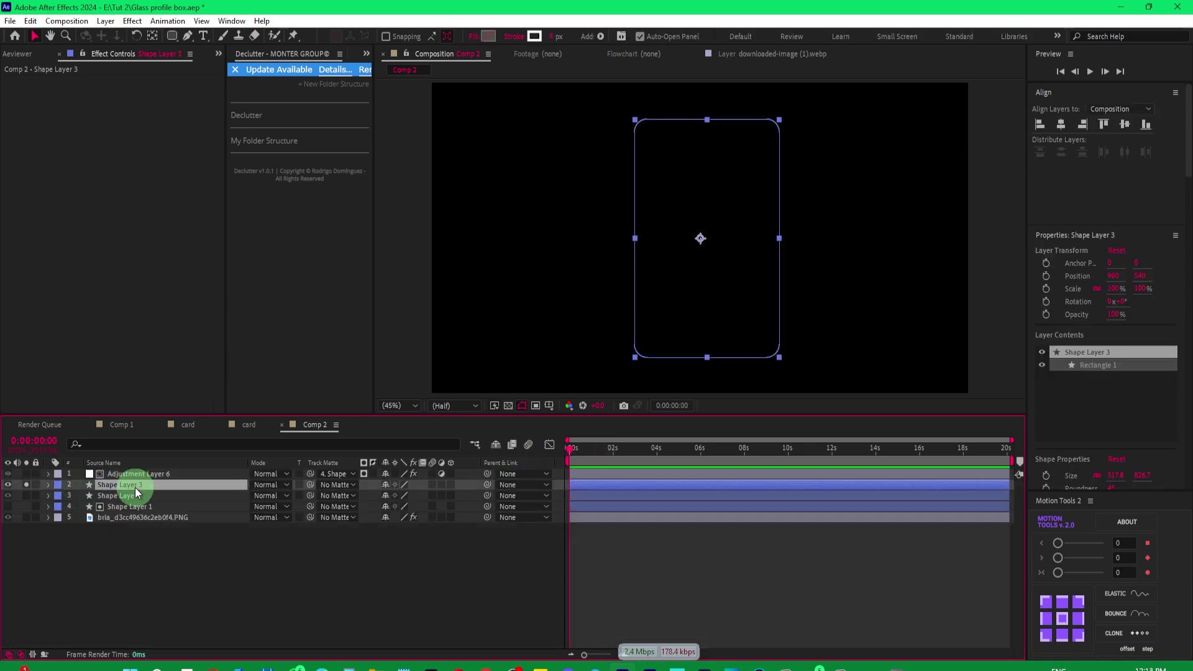
key(u)
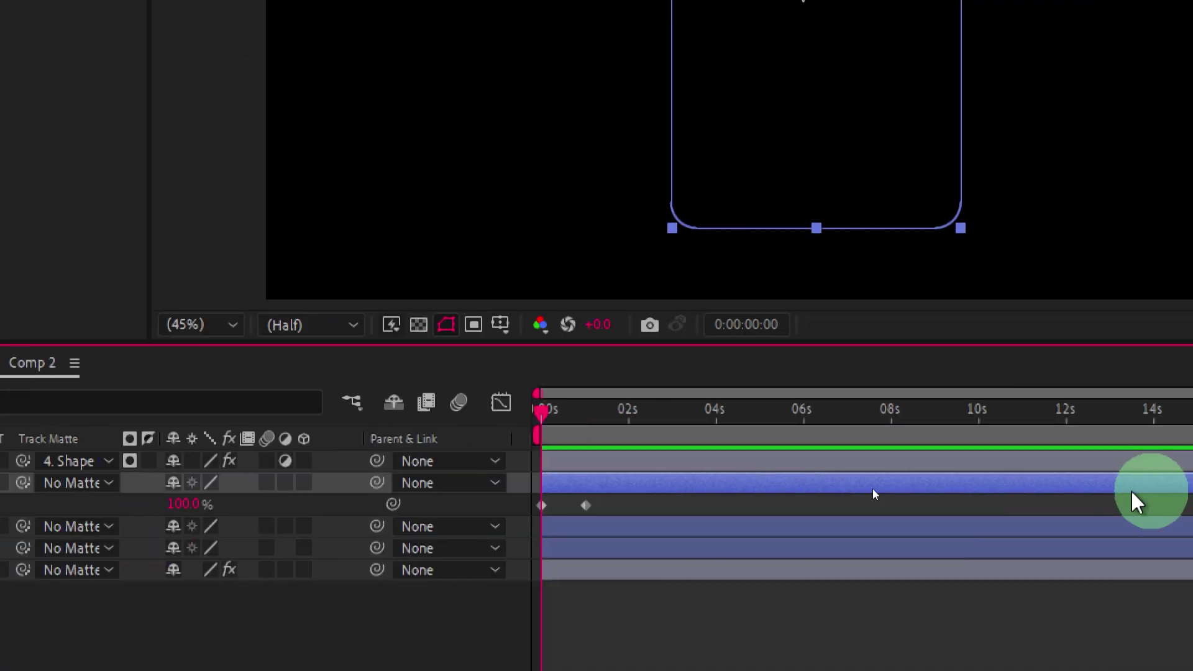
drag(603, 501, 510, 514)
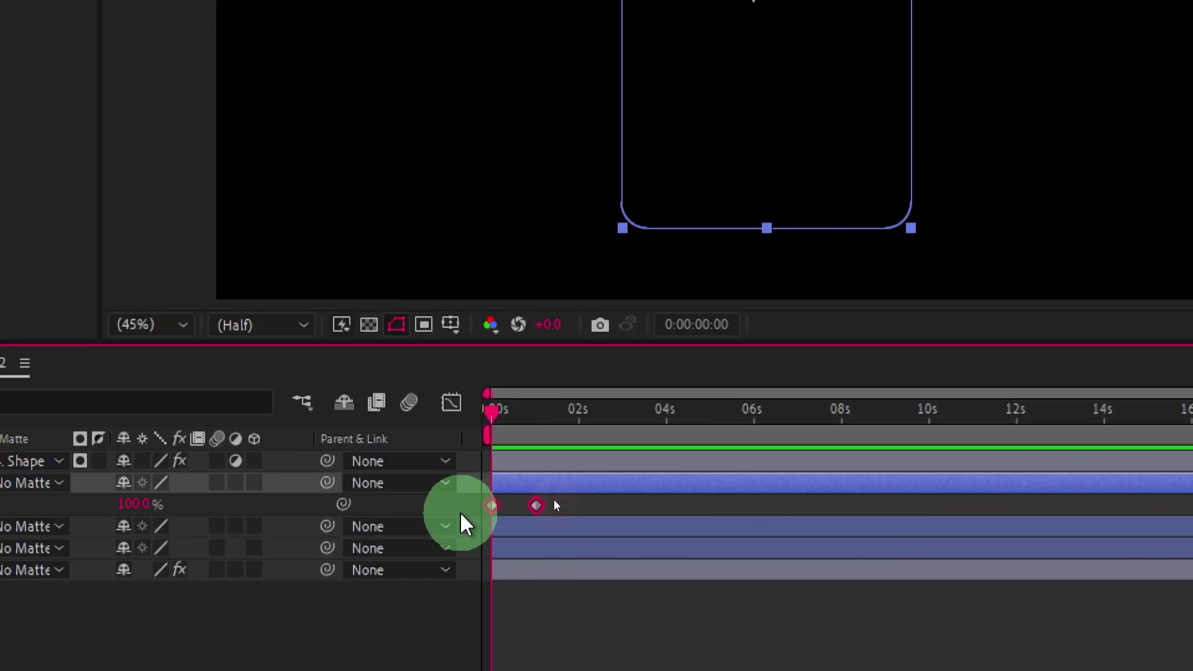
click(452, 403)
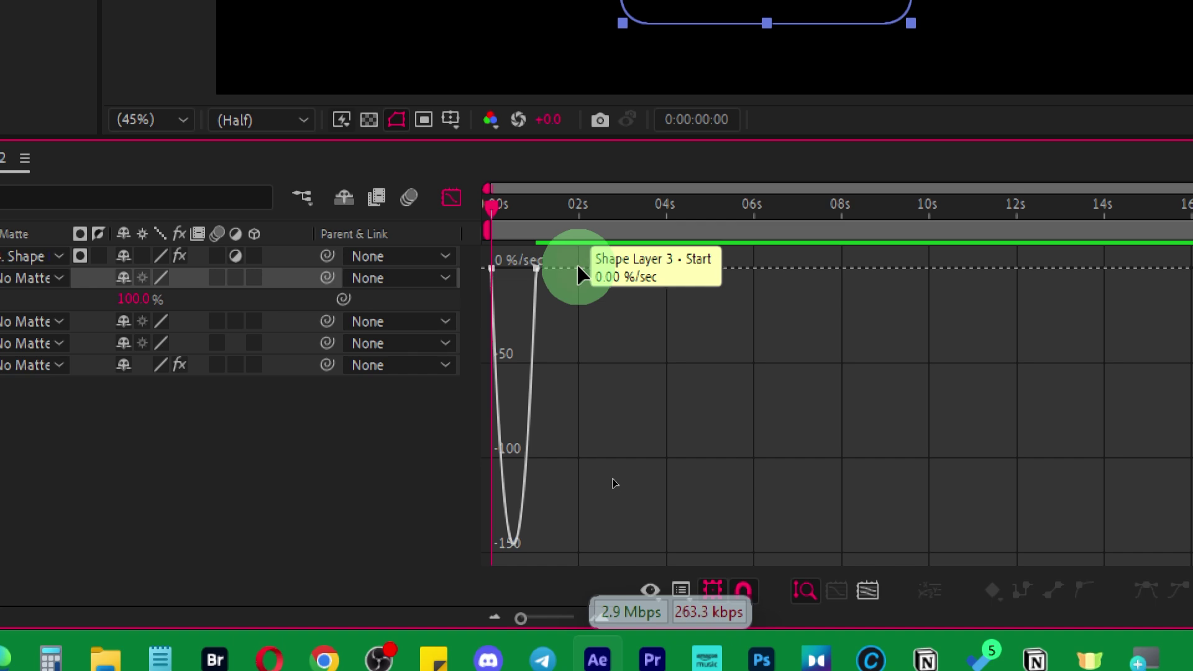
drag(533, 269, 501, 267)
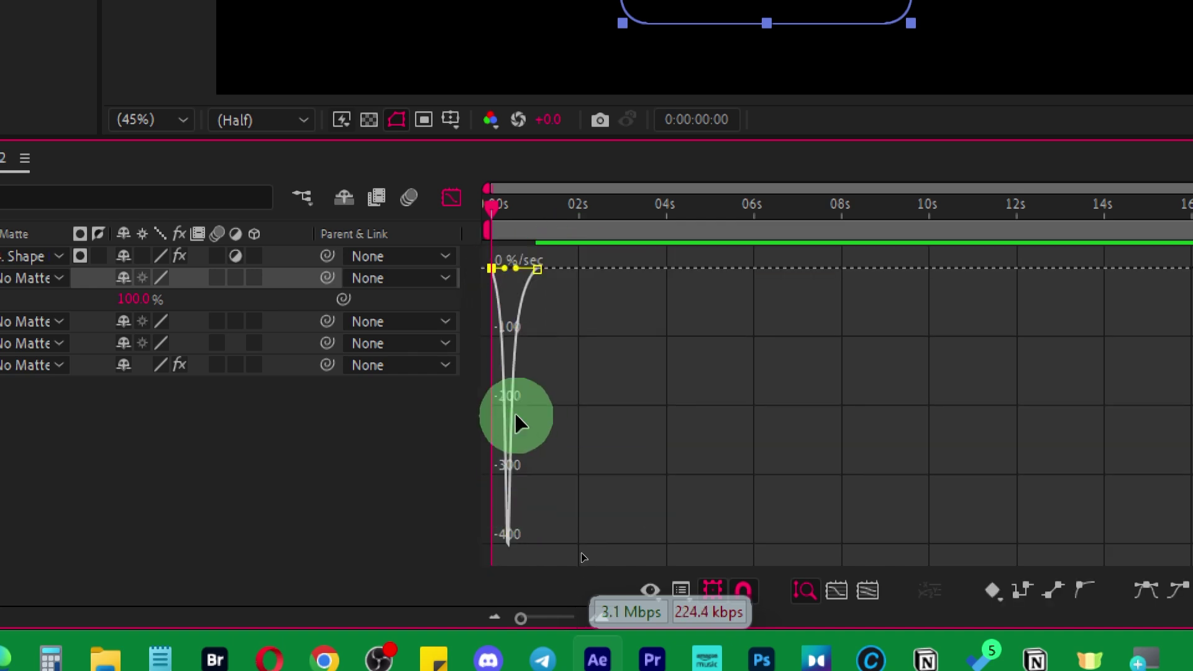
click(458, 210)
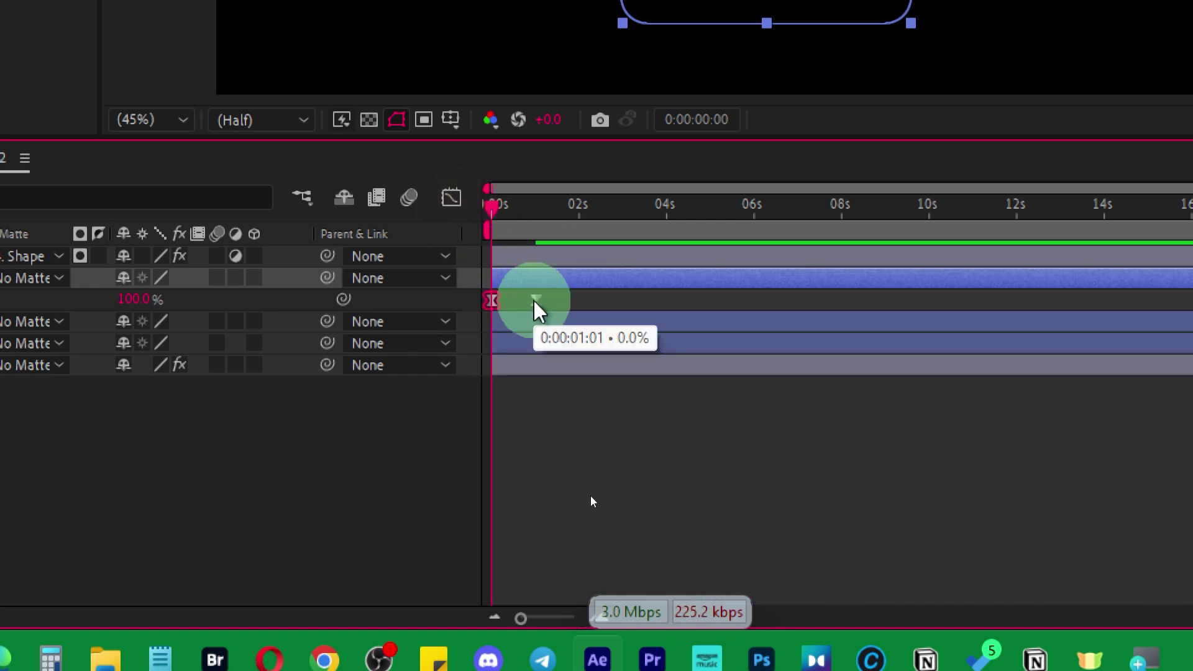
key(space)
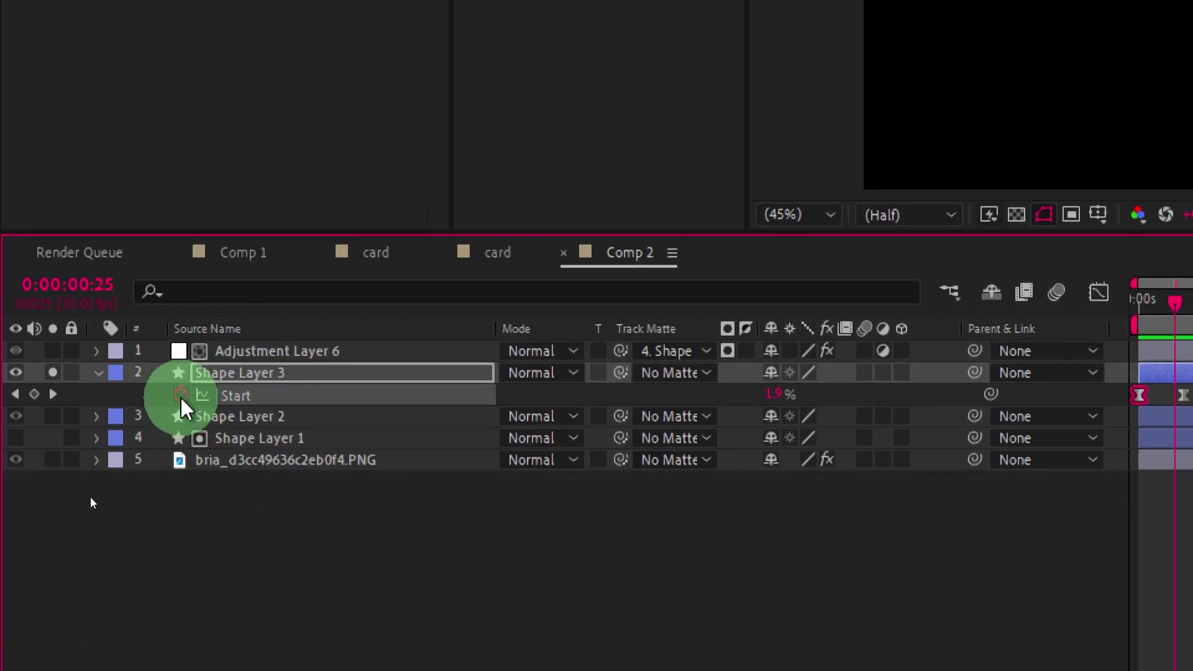
- Add a loopOut() expression to the Start property of Shape Layer 3 and preview the repeating stroke
alt+click(181, 399)
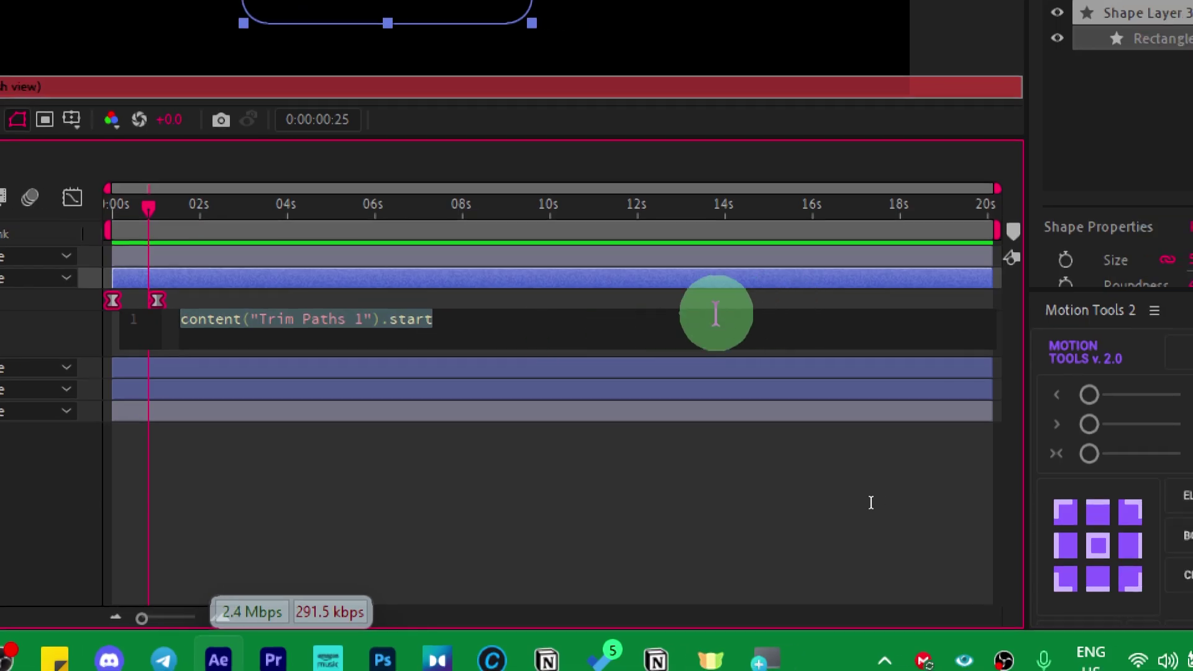
text(loop)
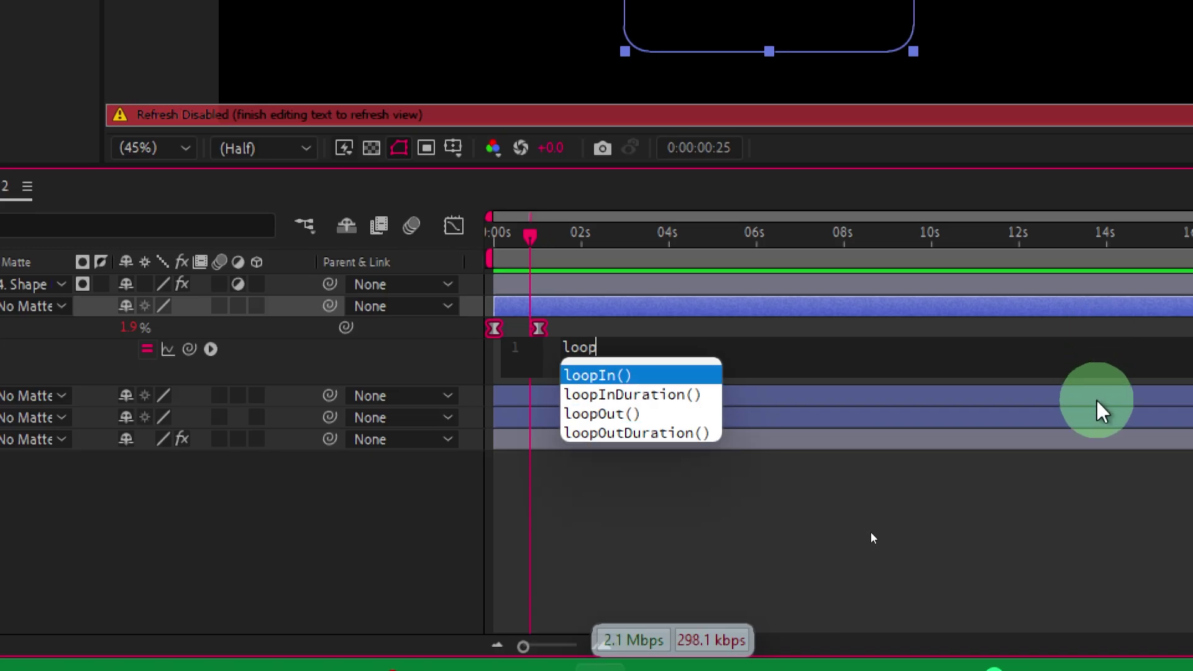
click(629, 414)
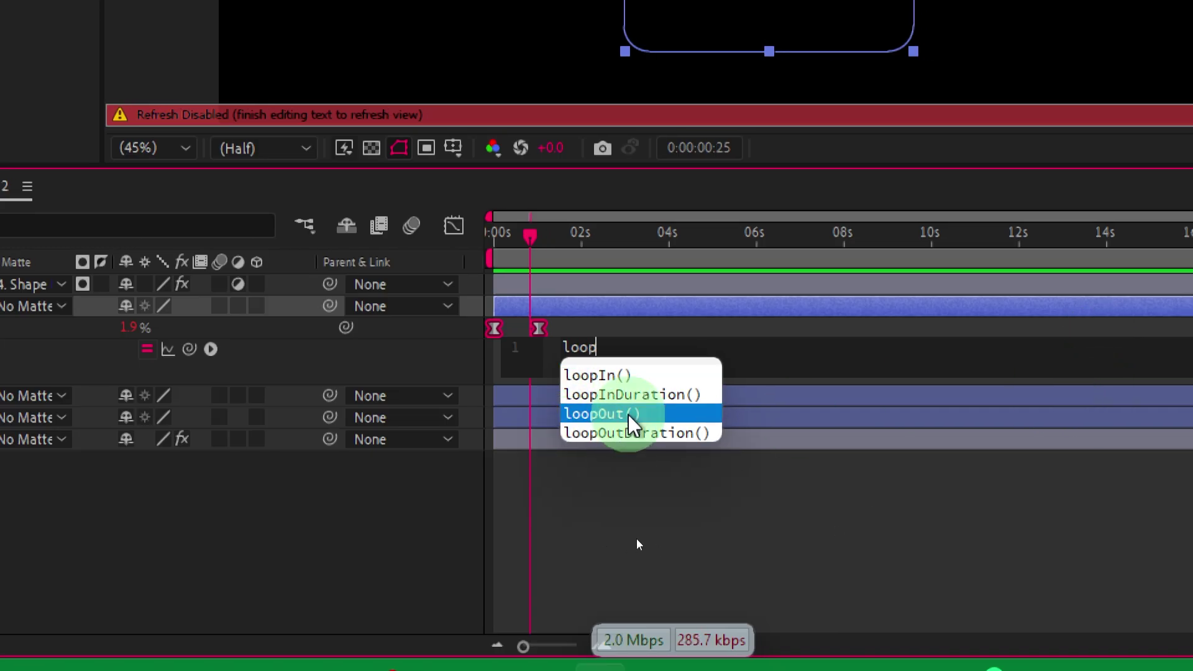
click(630, 416)
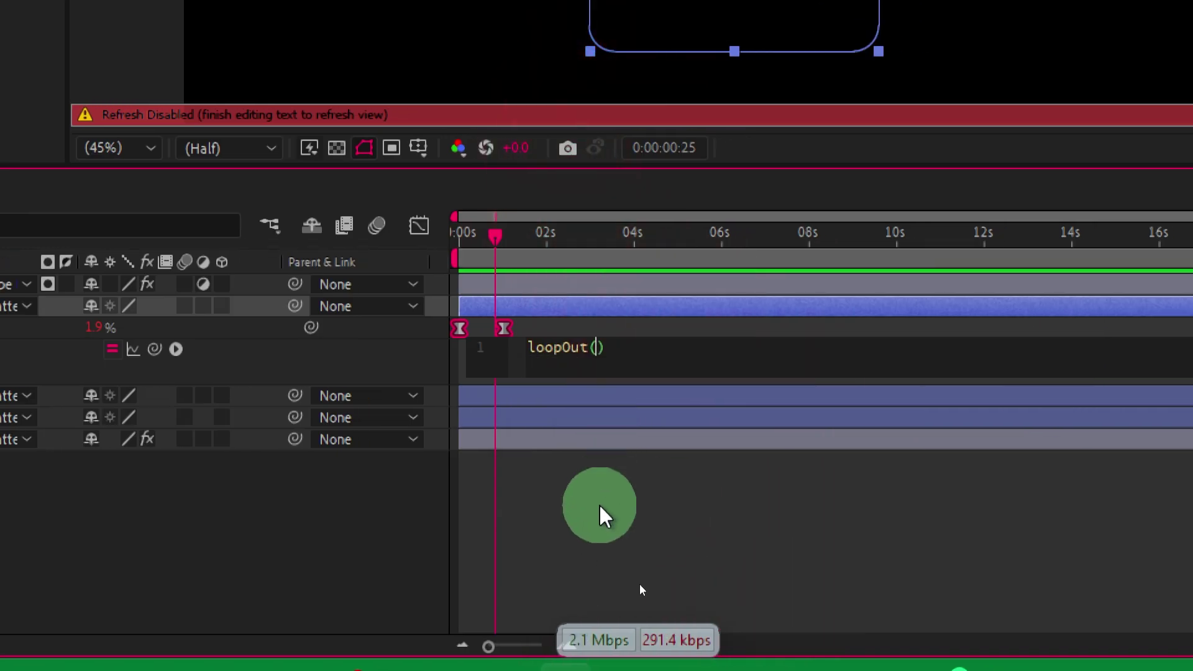
click(600, 516)
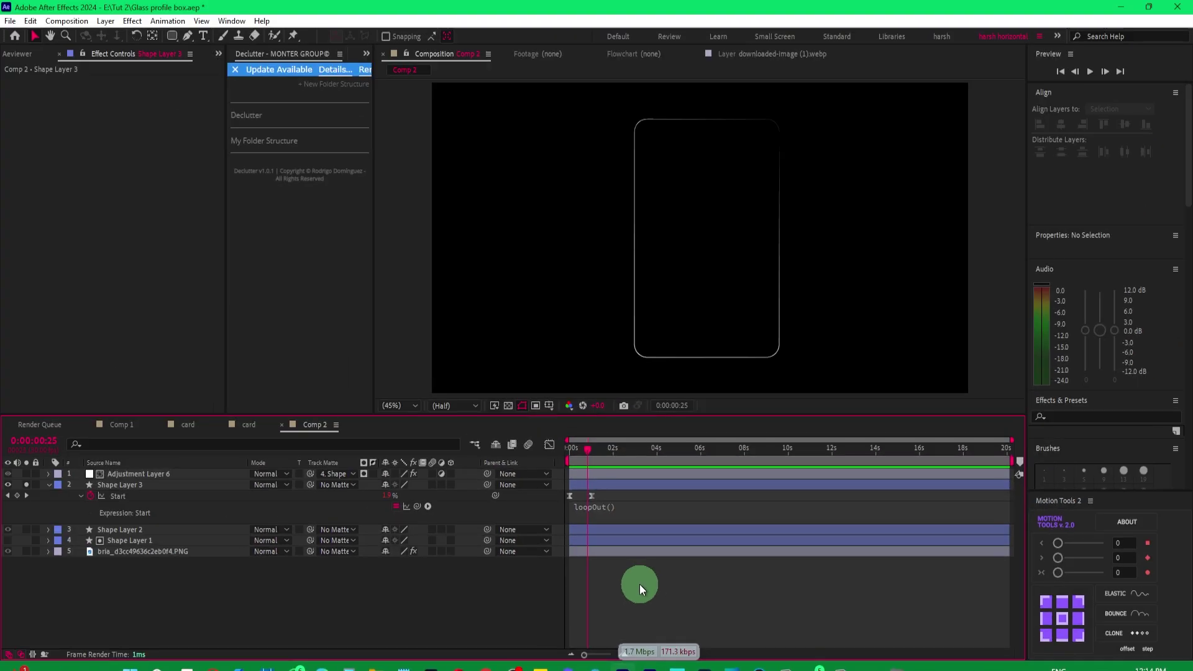
key(space)
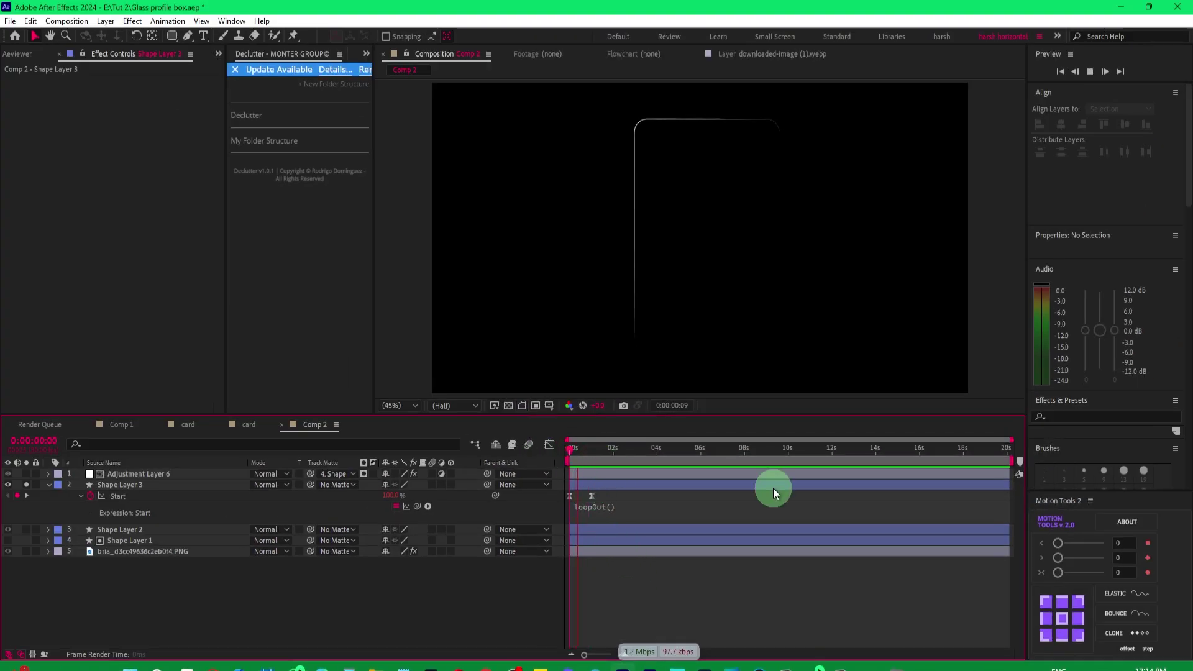
key(space)
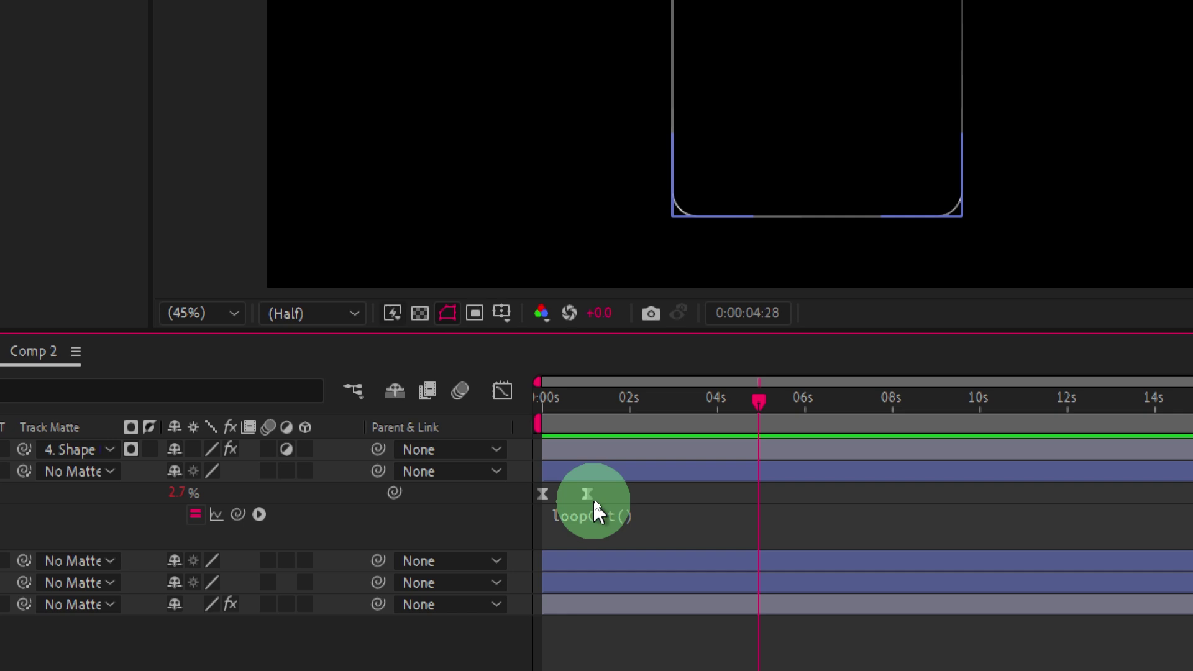
- Slow down the loop by moving the second Start keyframe to about 1.3 seconds, and preview the new timing
click(587, 494)
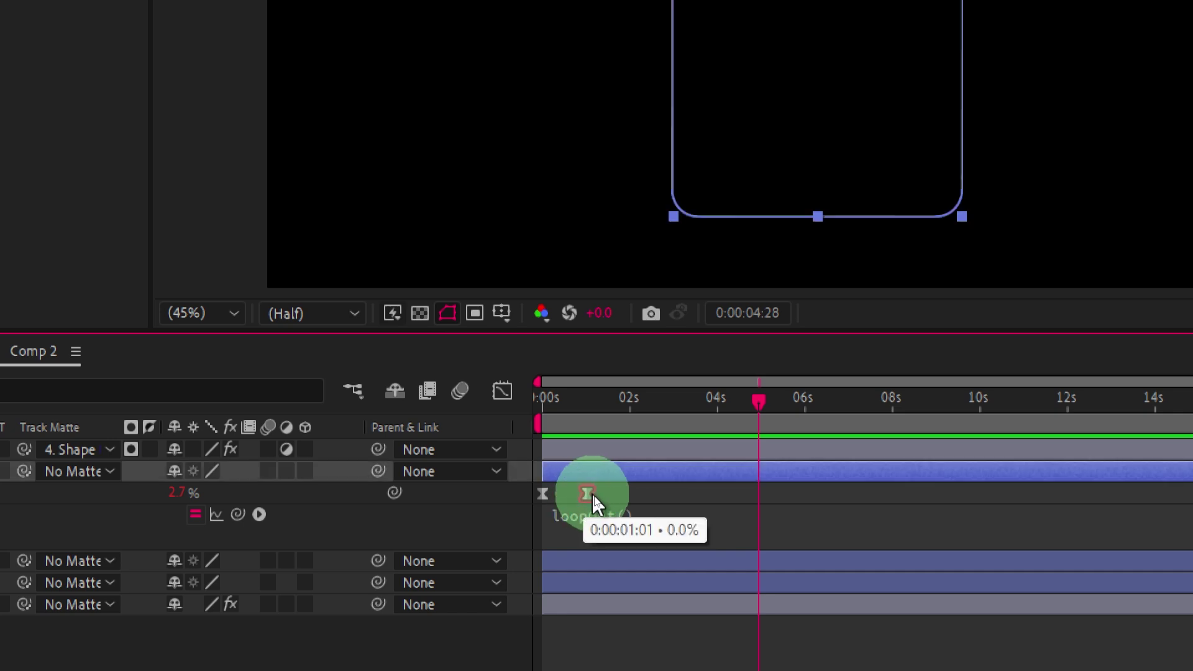
drag(587, 497, 638, 498)
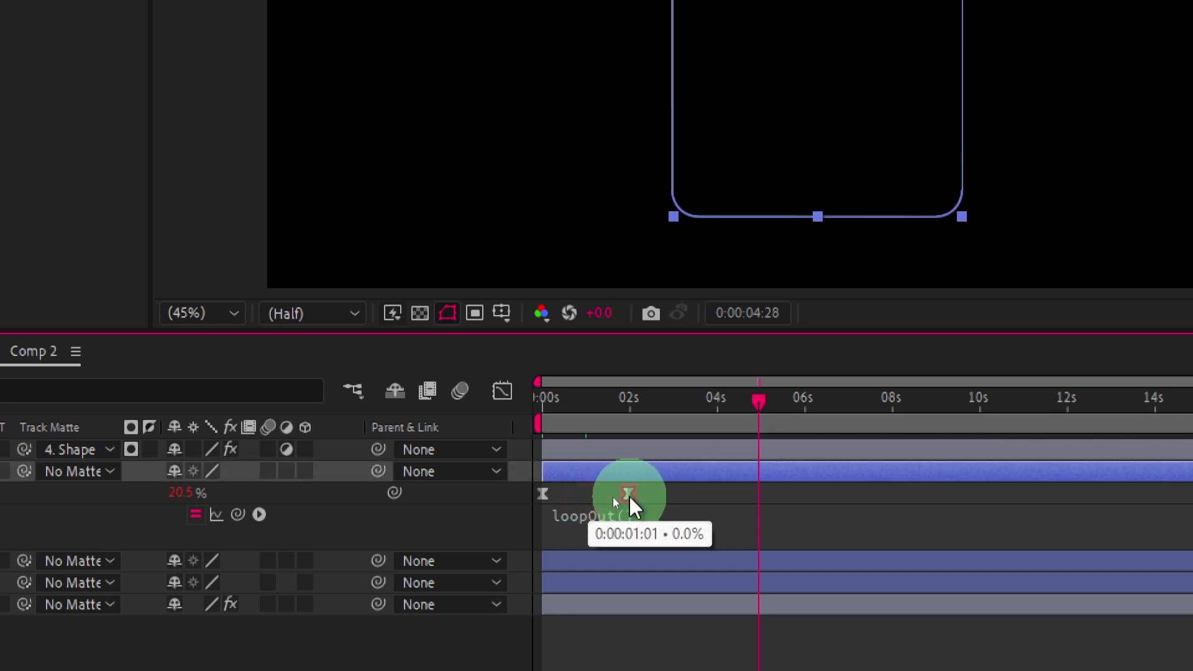
drag(620, 401, 479, 412)
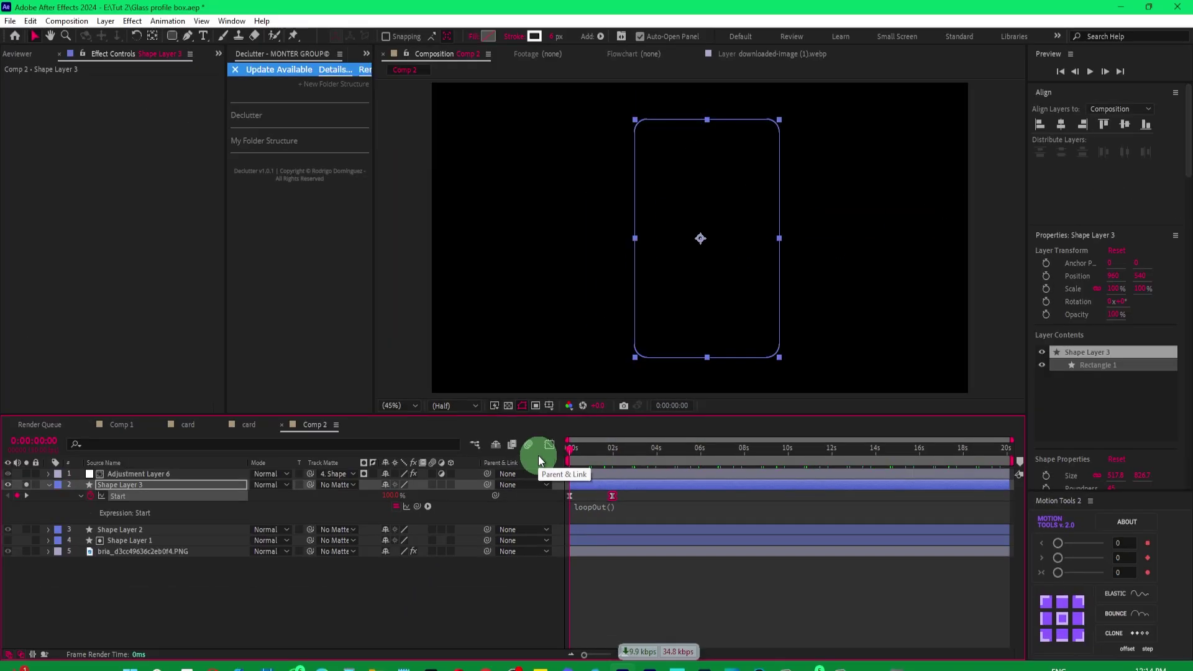
key(space)
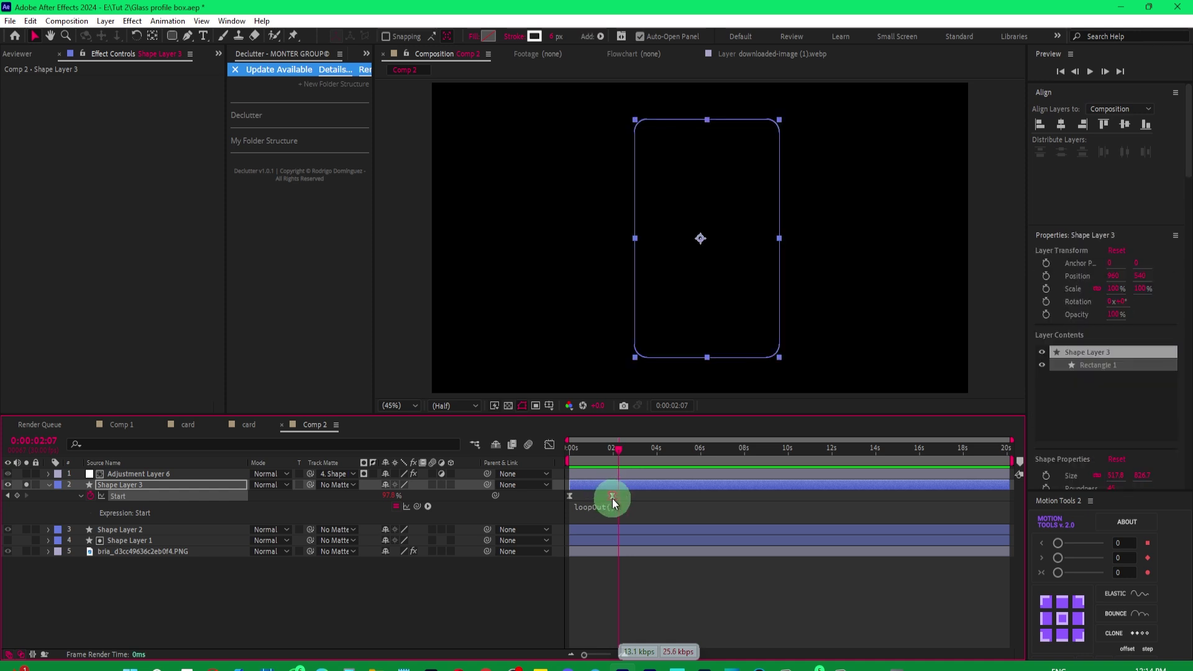
click(570, 450)
key(space)
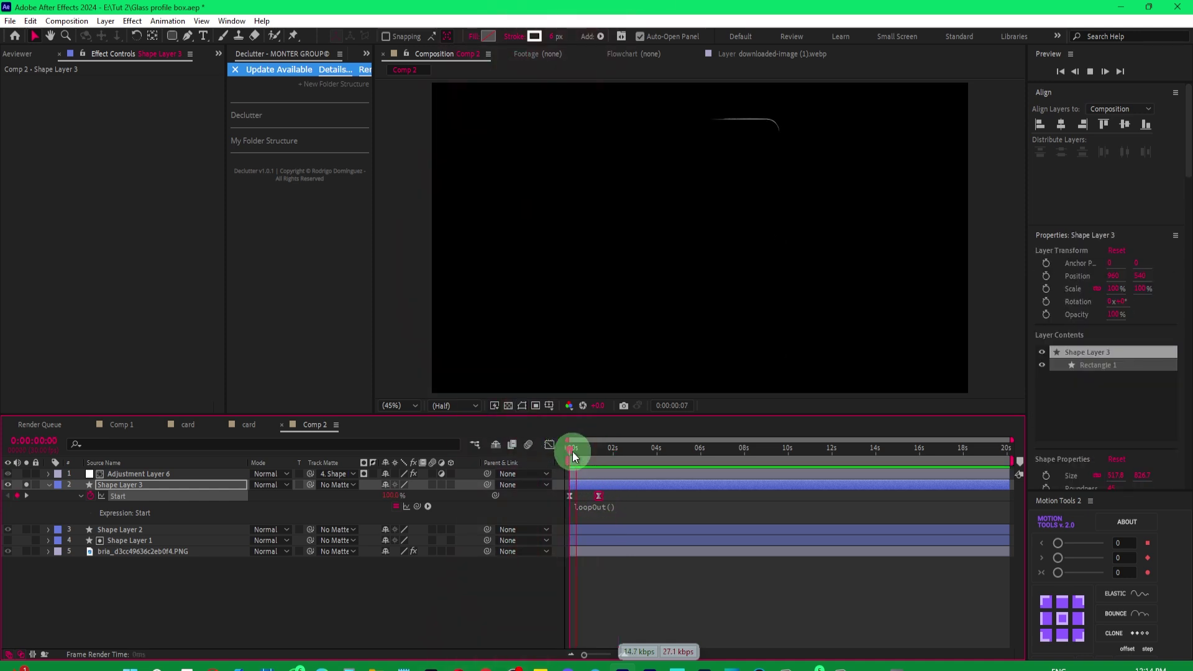
- Collapse and unsolo Shape Layer 3, and preview the animated outline over the glass card
click(74, 495)
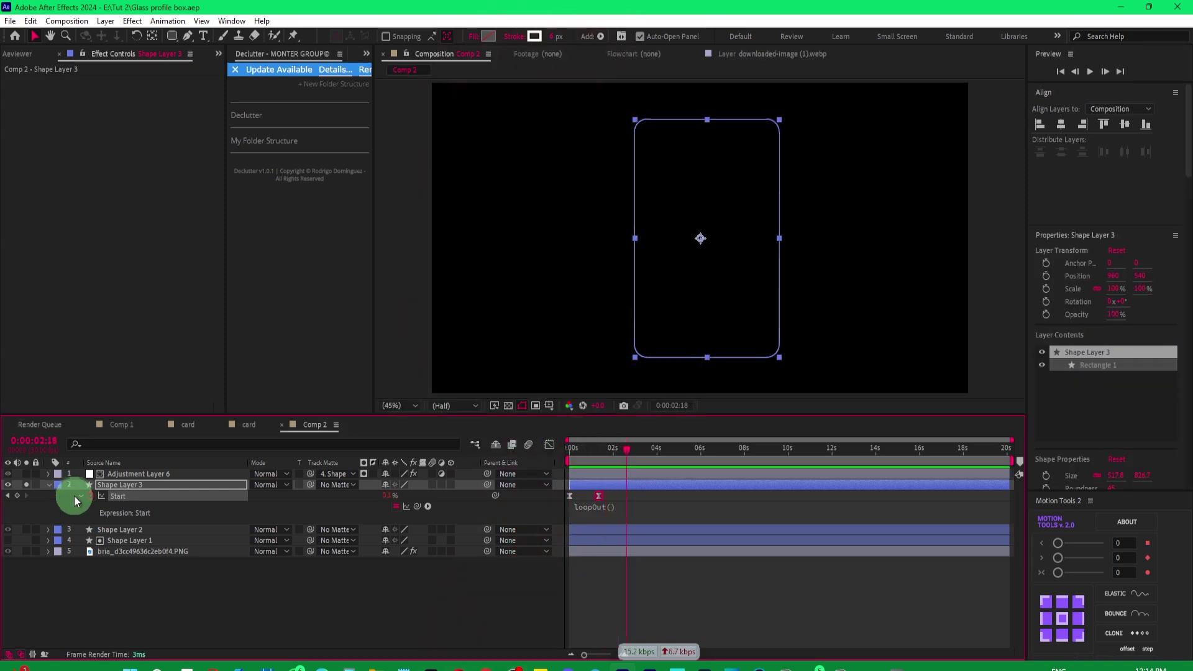
click(59, 493)
click(26, 485)
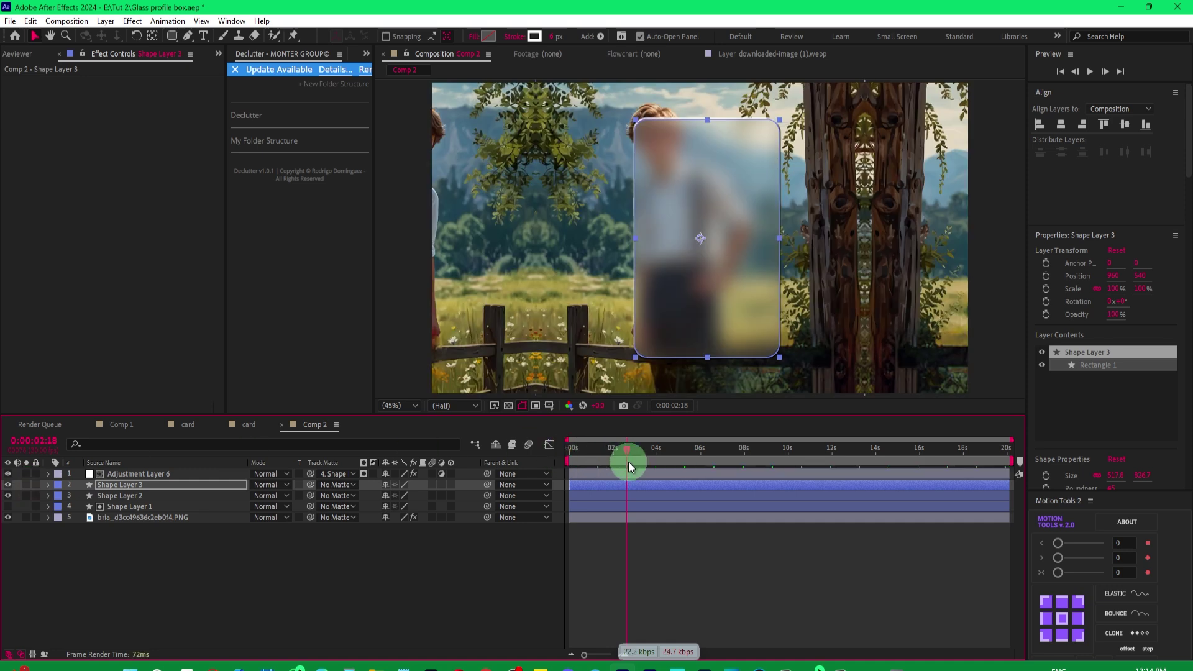
click(685, 540)
key(space)
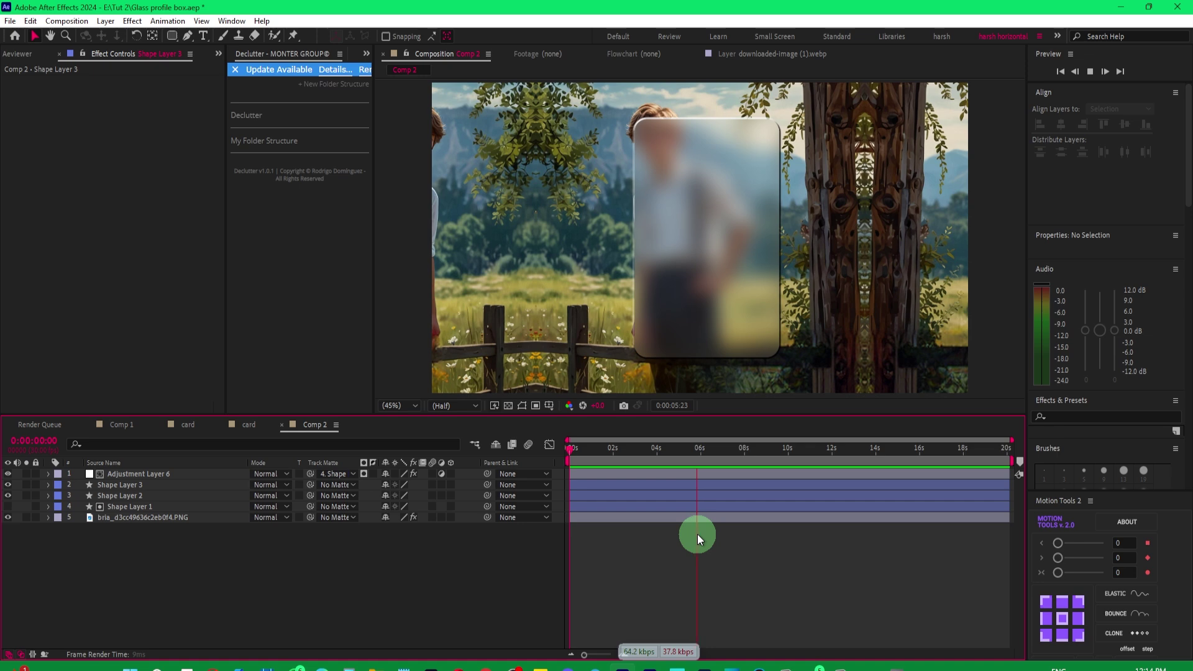
key(space)
- Scale Shape Layer 3 up to 102% so its outline sits just outside the glass card, and preview the animated stroke
click(123, 483)
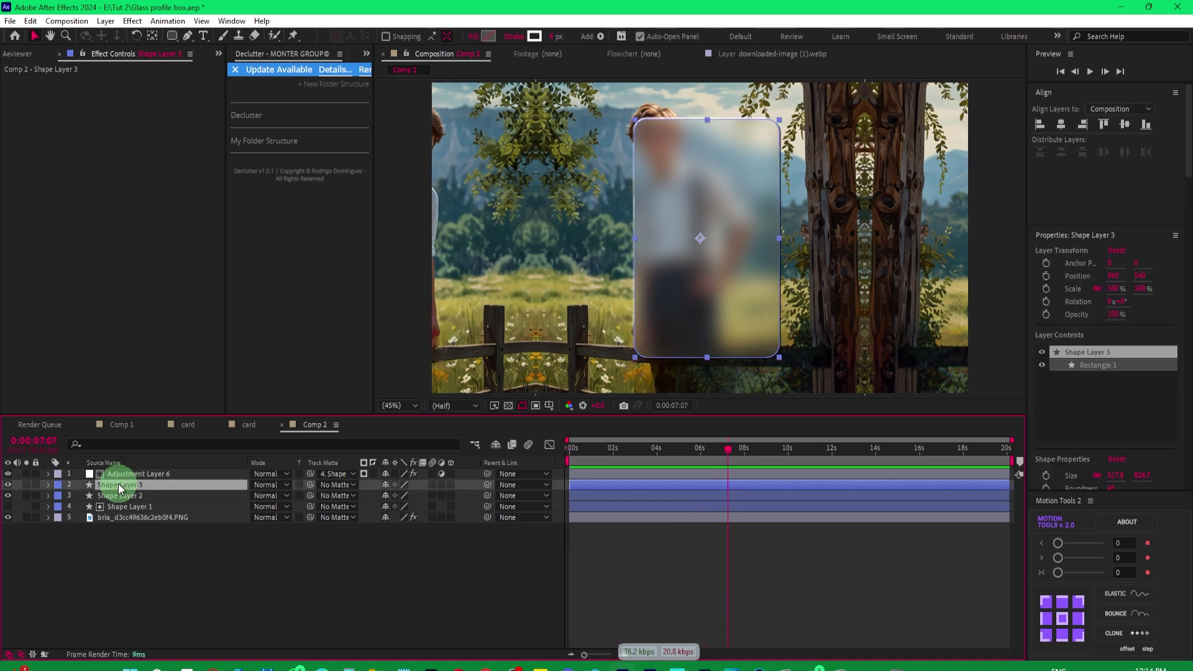
key(s)
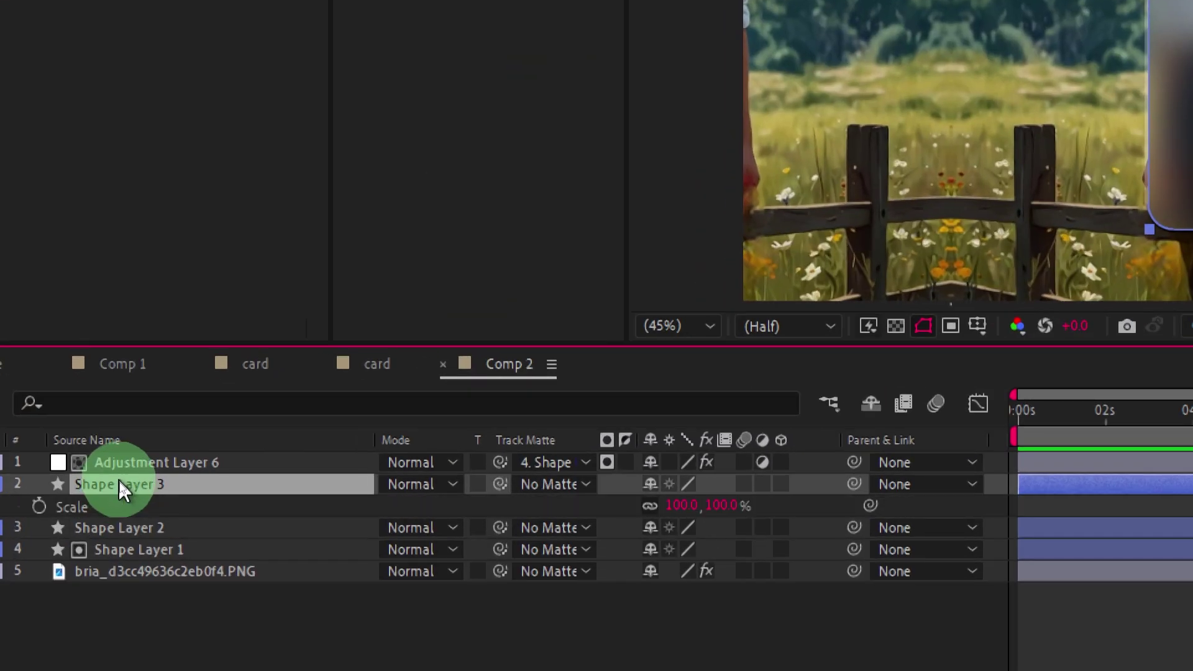
drag(681, 510, 688, 518)
click(678, 180)
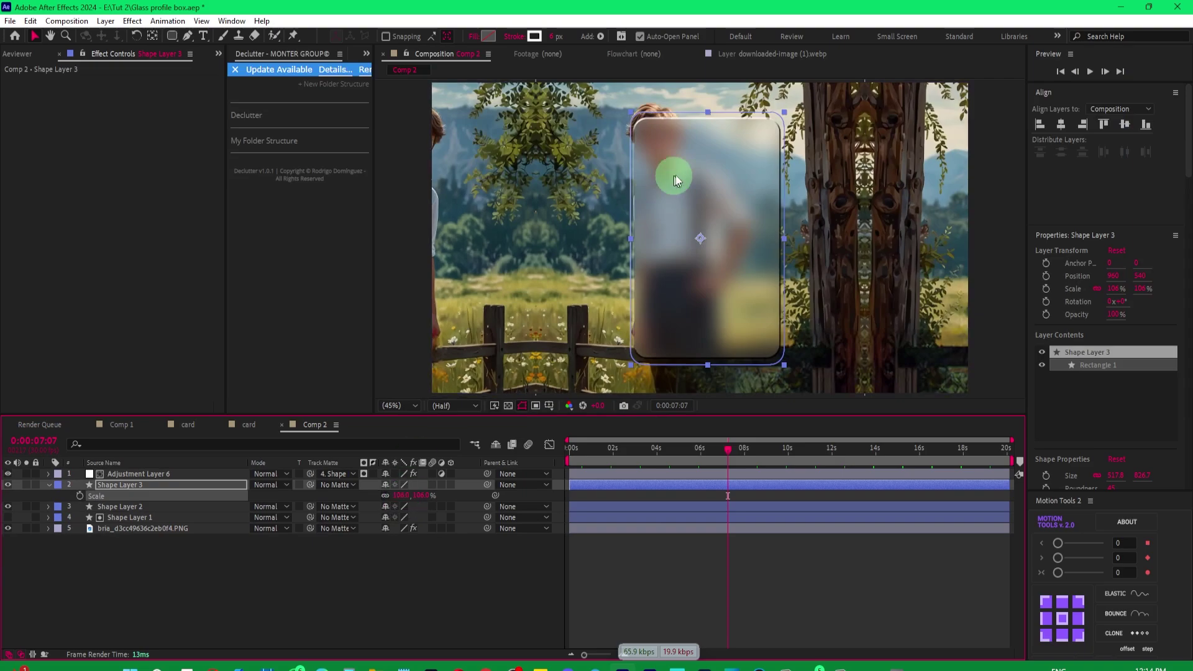
drag(400, 502, 391, 495)
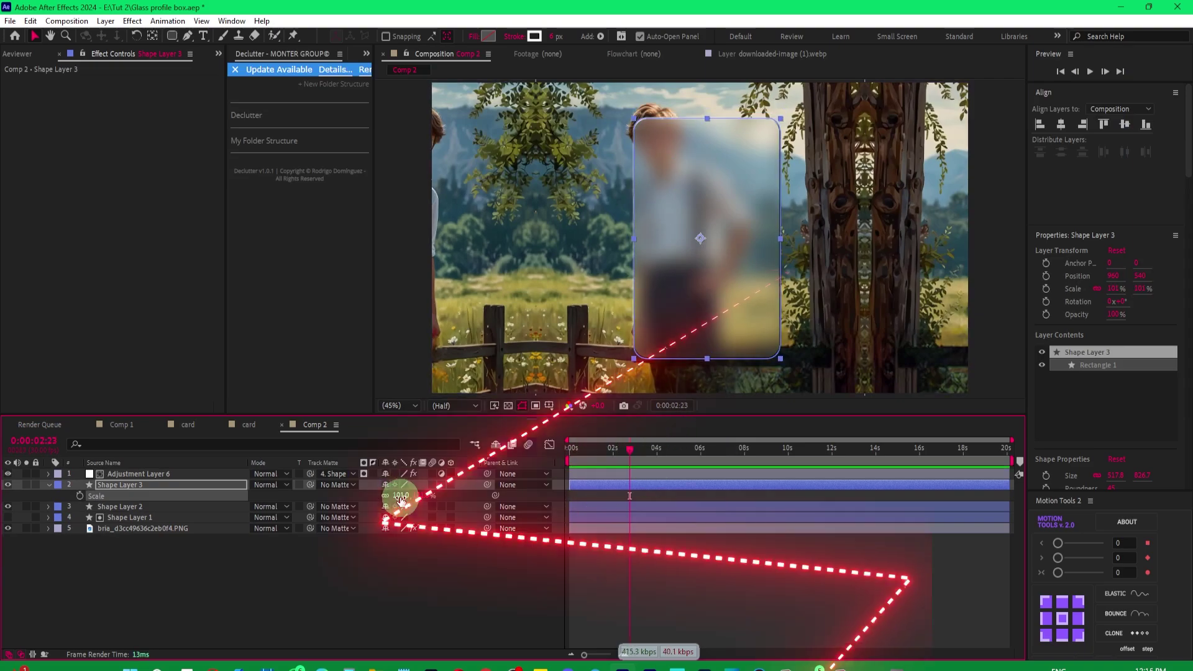
click(400, 495)
key(Up)
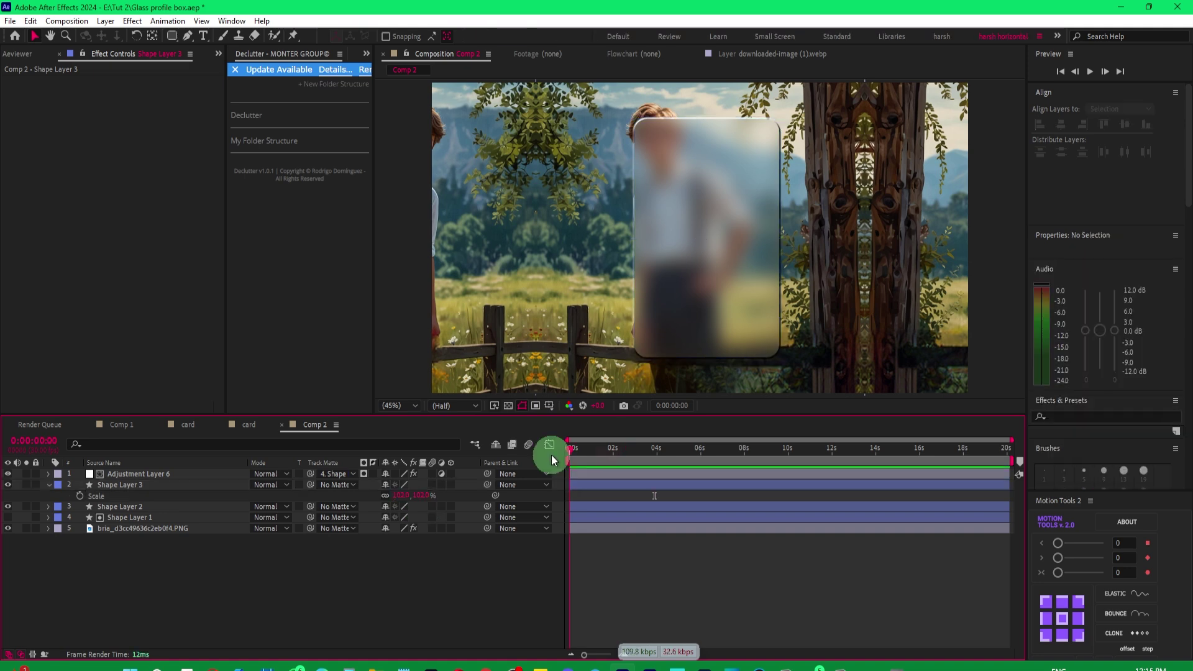
key(space)
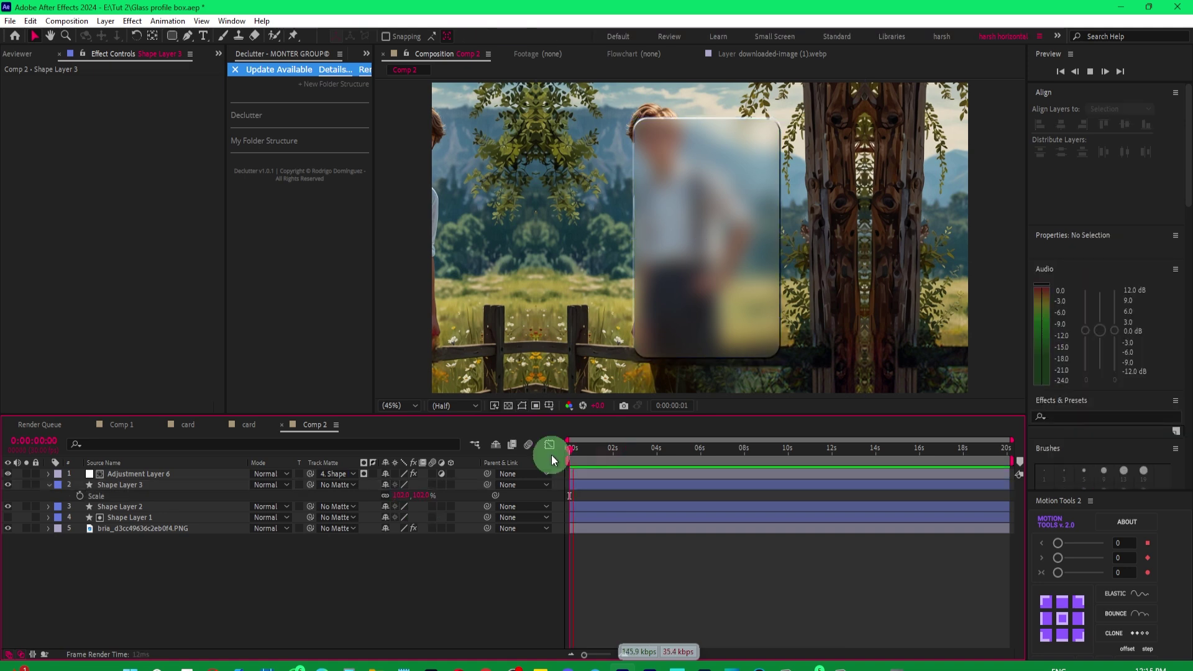
click(590, 453)
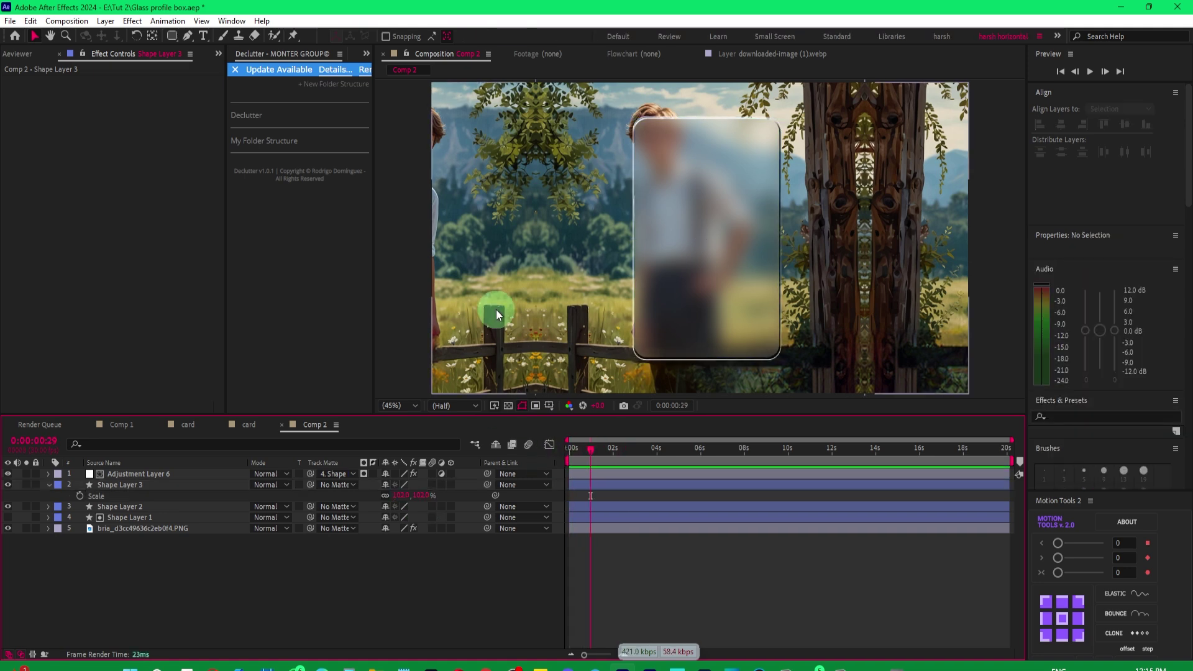
- Adjust the stroke width of Shape Layer 3 and preview the outline animation from the start of the composition
click(174, 488)
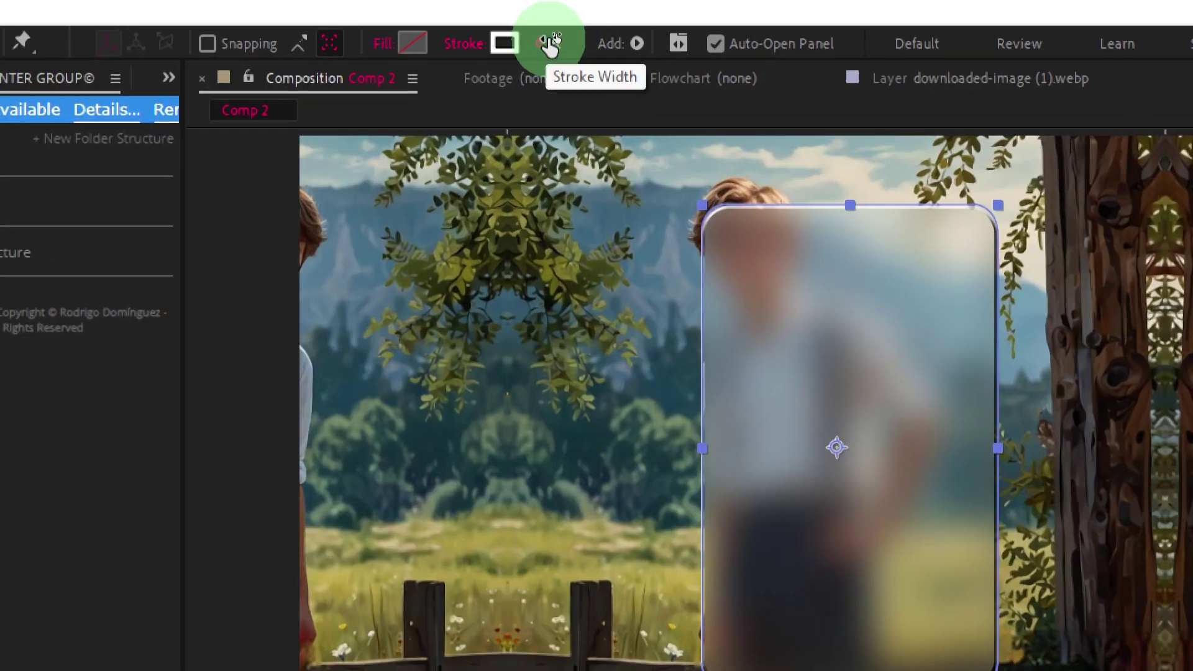
click(542, 41)
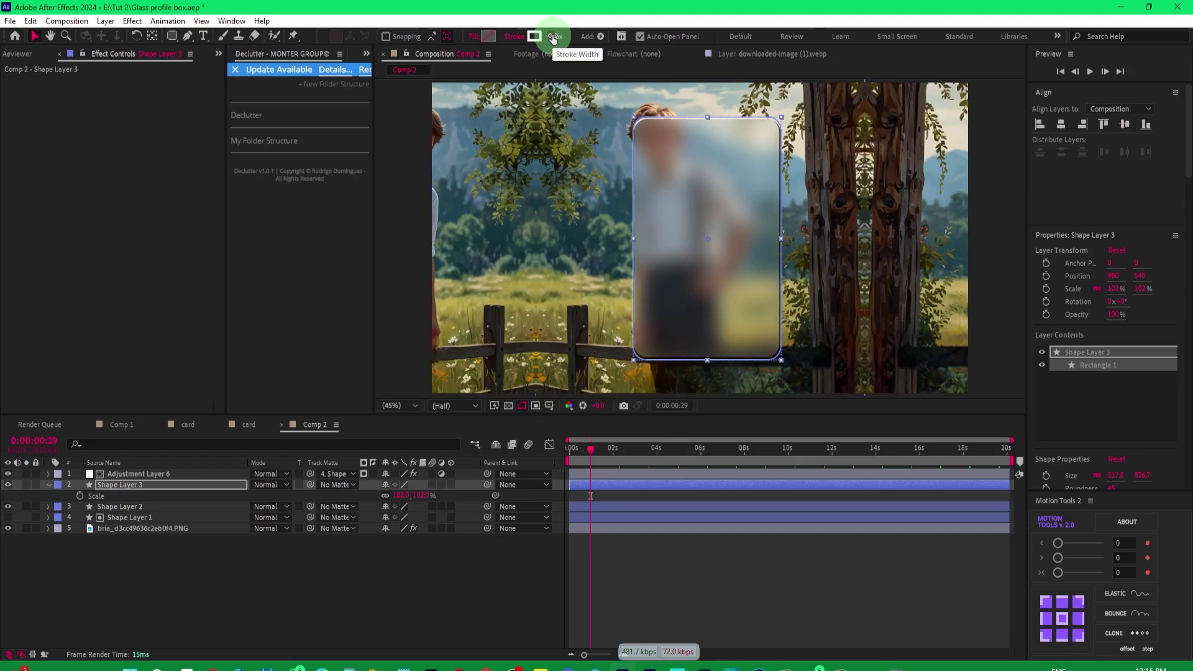
click(697, 572)
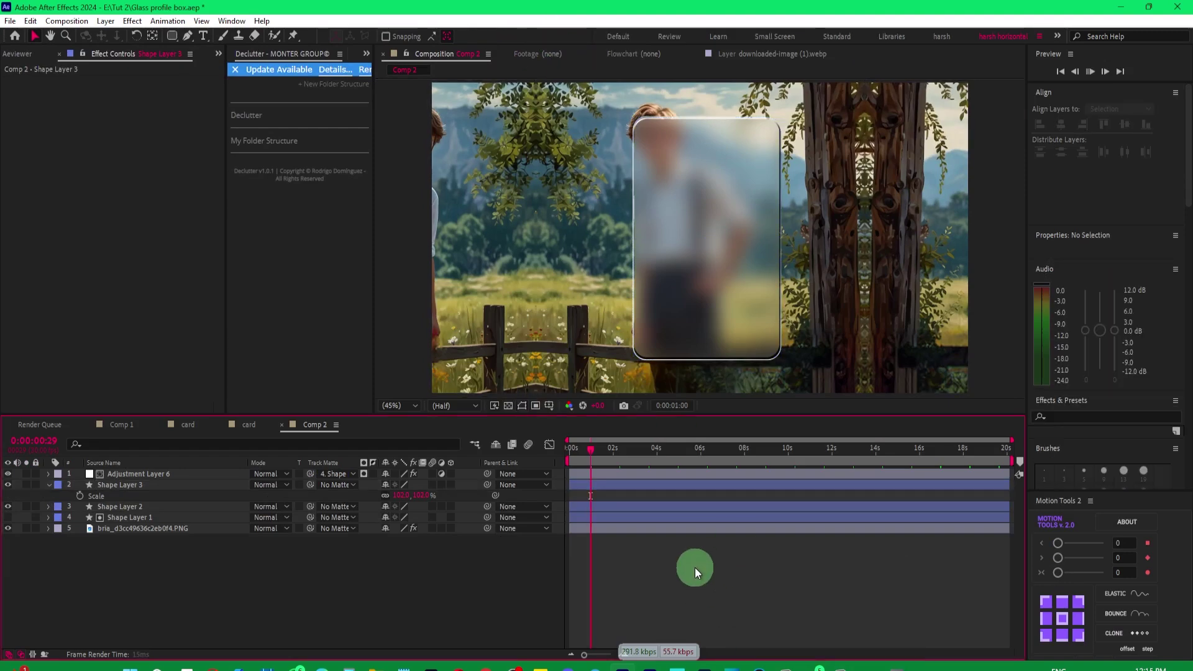
click(683, 450)
drag(599, 452, 552, 453)
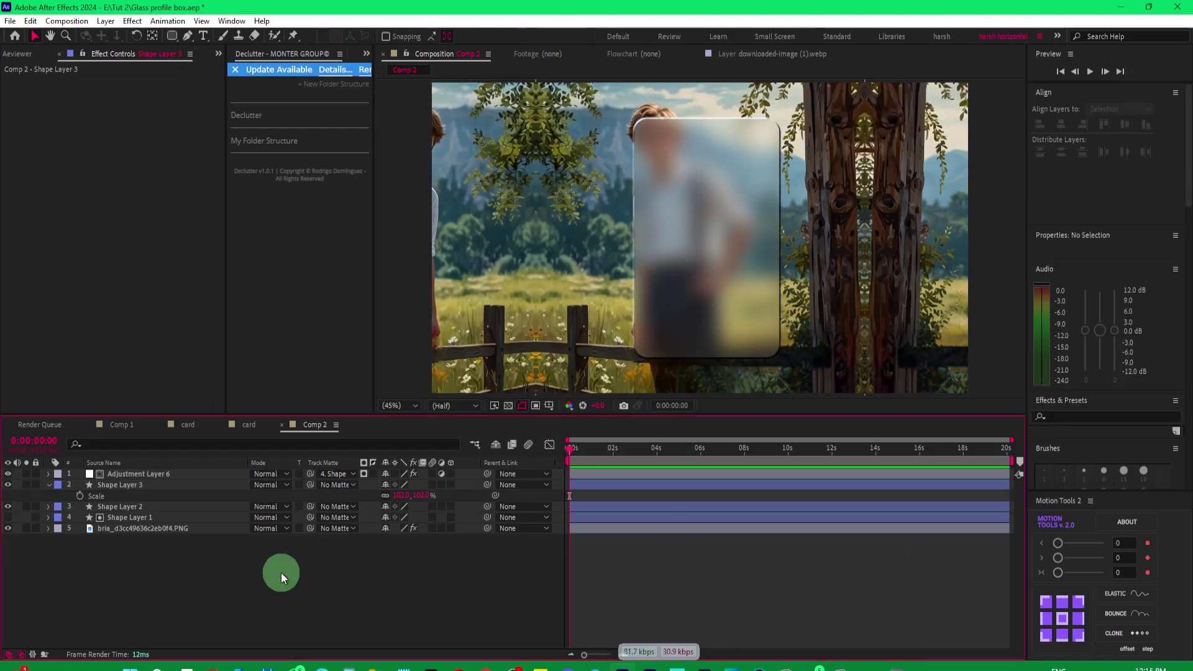
key(space)
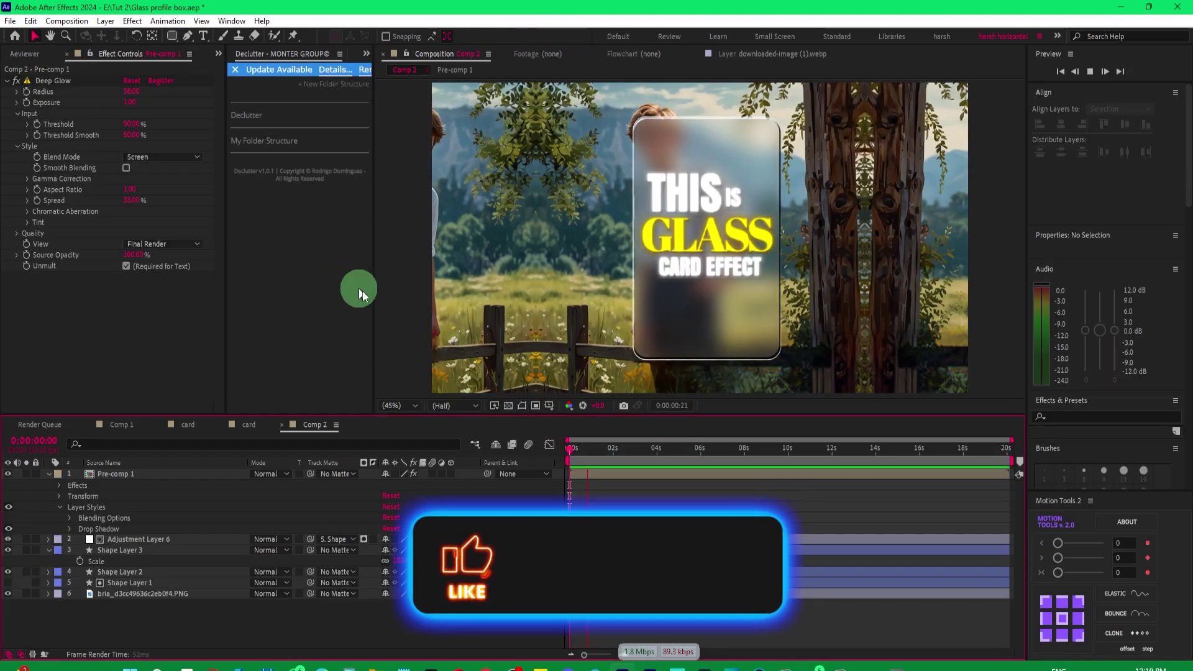